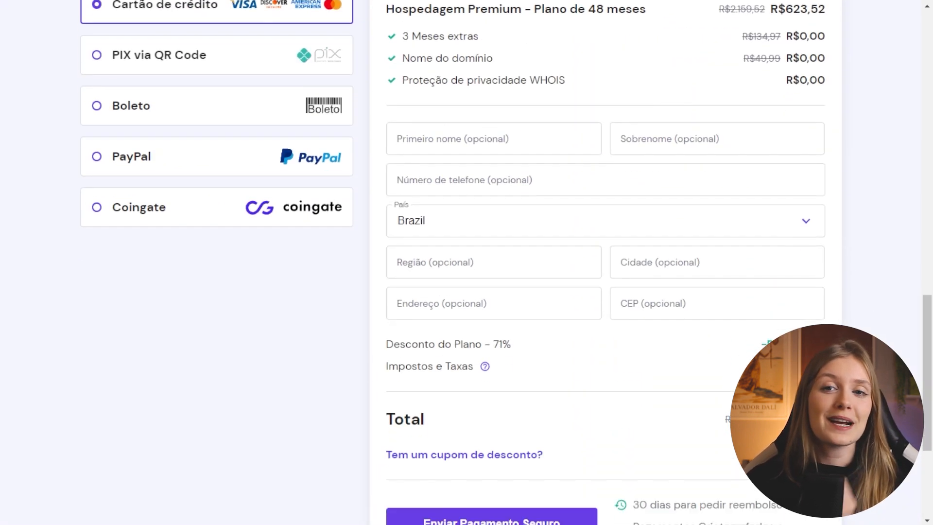
- Configure Business Web Hosting as a self-built personal portfolio on an existing domain
scroll(467, 263, down, 4)
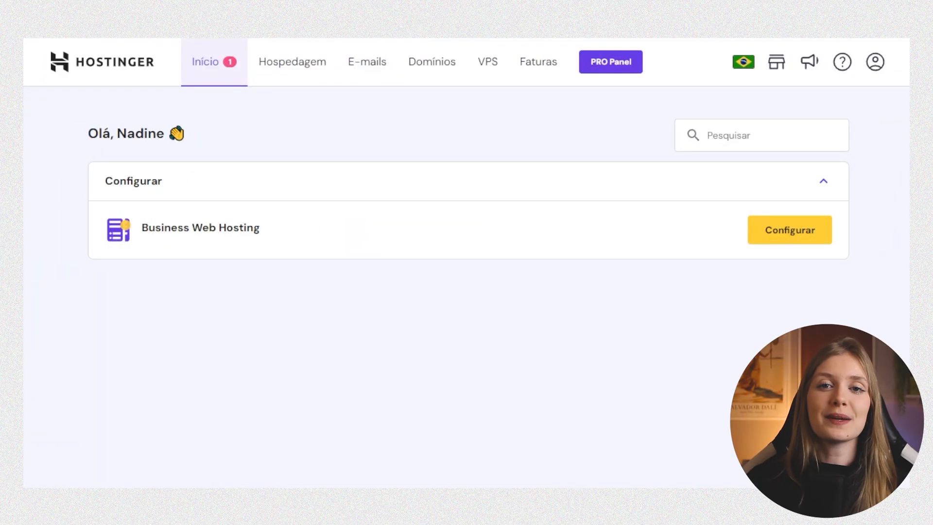
click(789, 229)
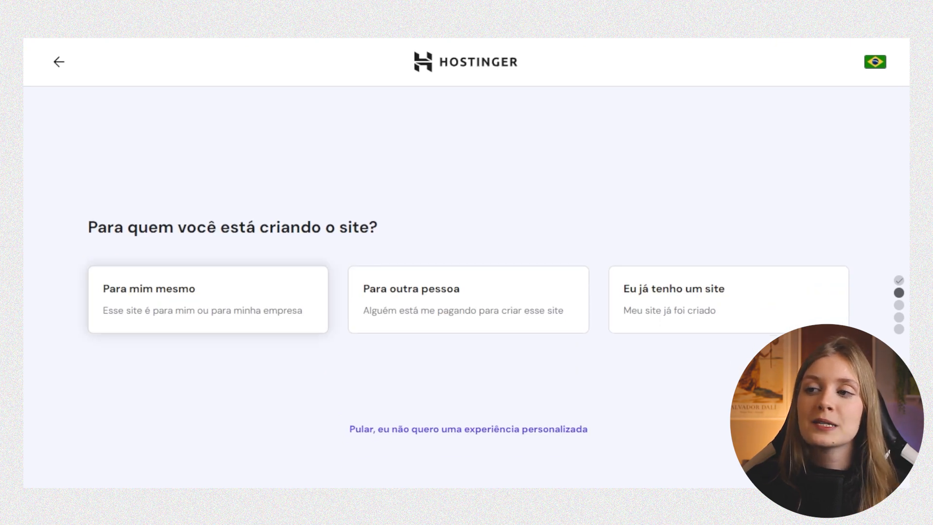
click(208, 311)
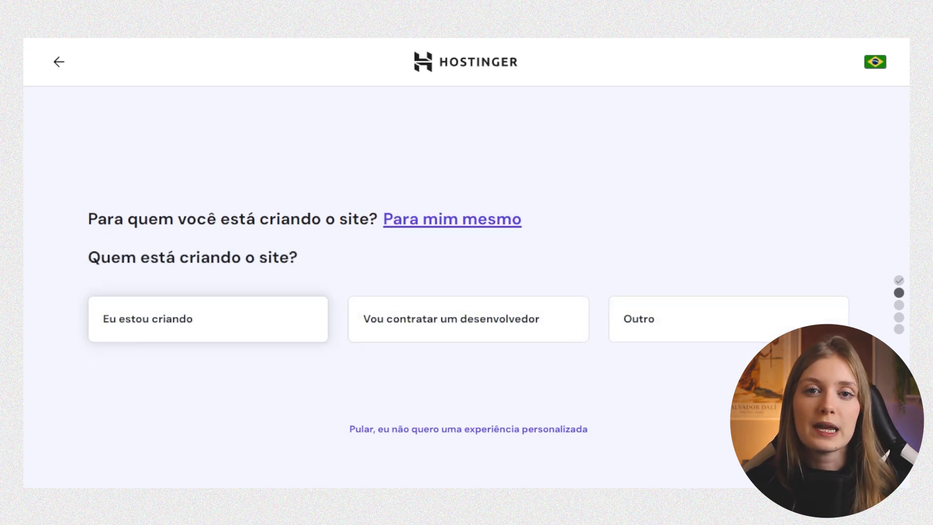
click(207, 318)
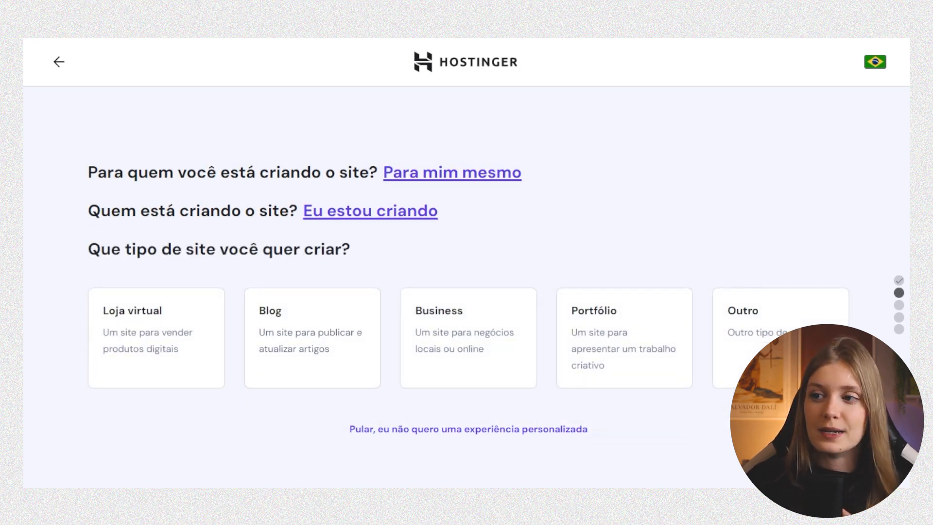
click(624, 338)
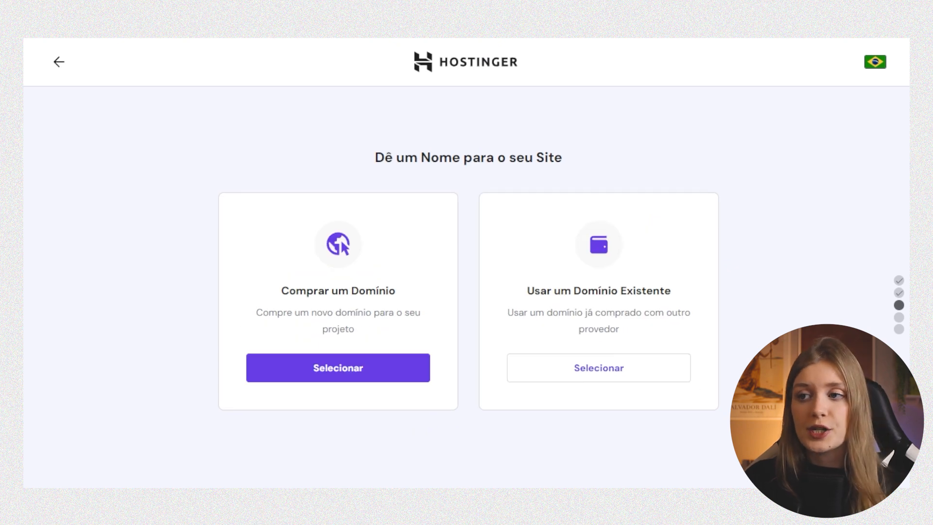
click(598, 367)
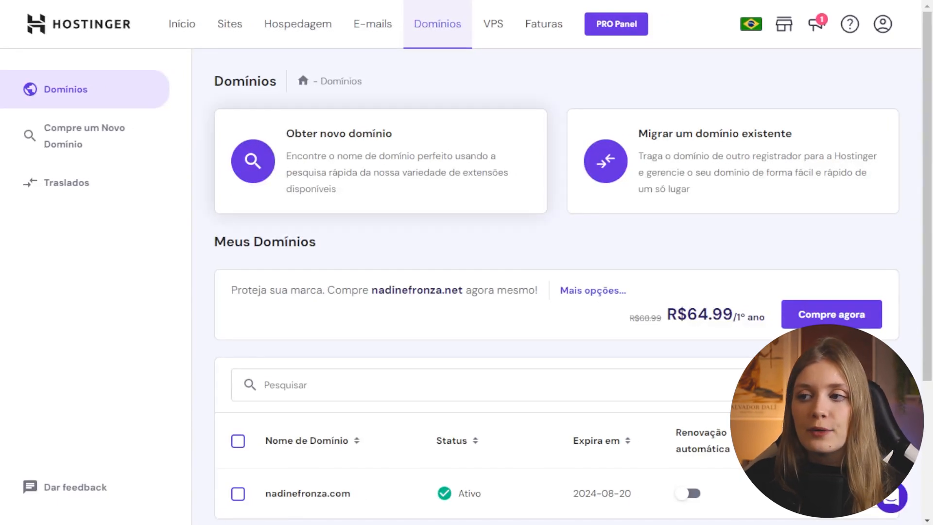
- Move the site to Hostinger Website Builder and go to the site templates gallery
scroll(557, 265, down, 2)
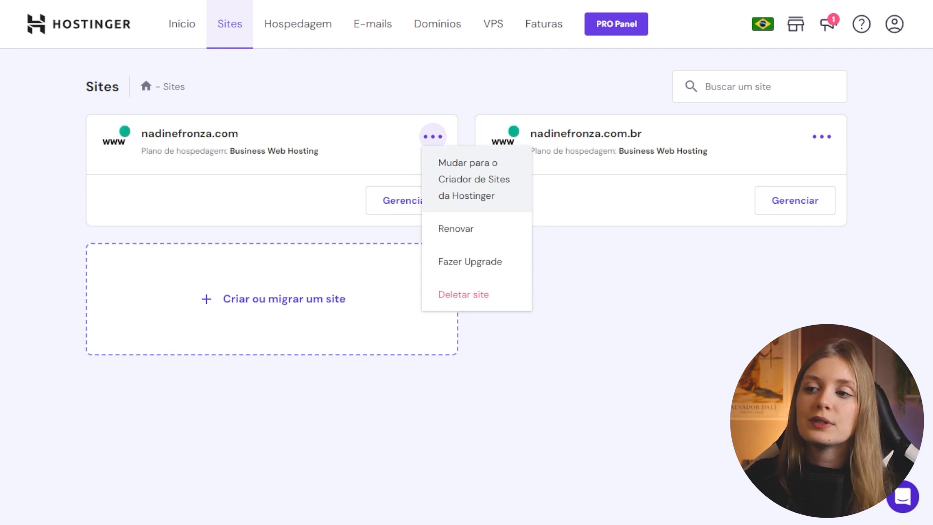
click(474, 179)
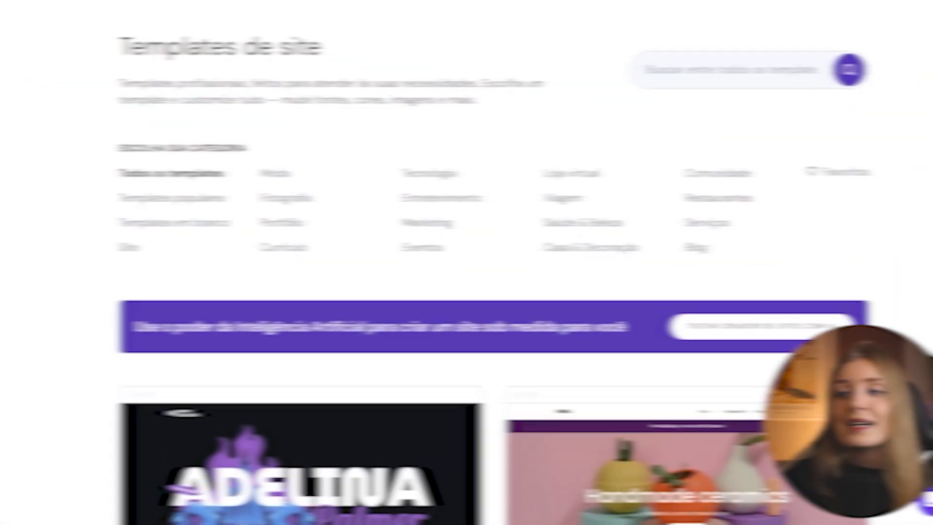
scroll(461, 262, down, 20)
- Preview the Presson template, review it, and start building the site from it
scroll(460, 262, down, 5)
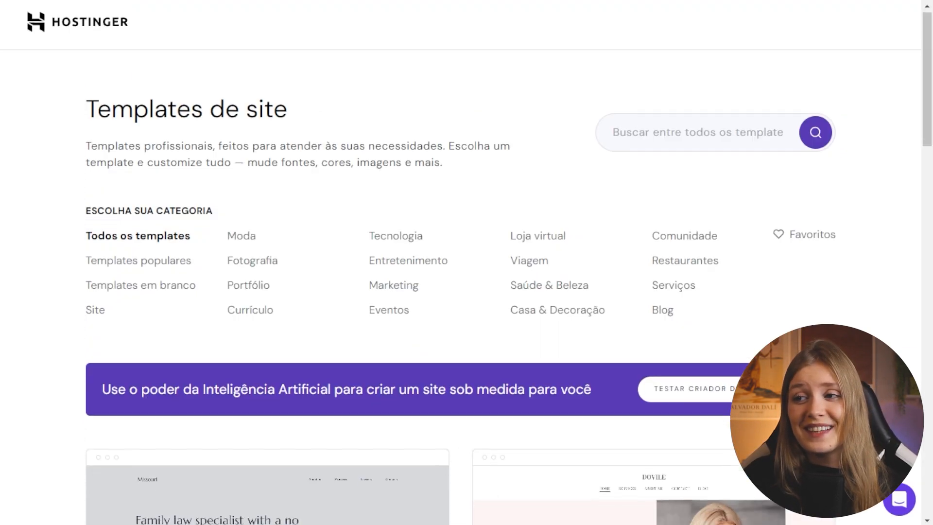
scroll(461, 262, down, 12)
scroll(460, 262, down, 10)
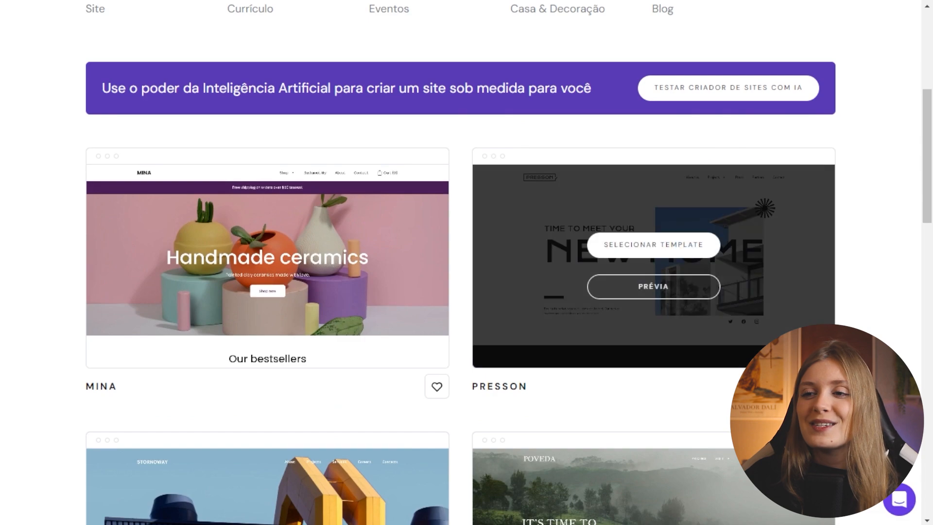
click(653, 286)
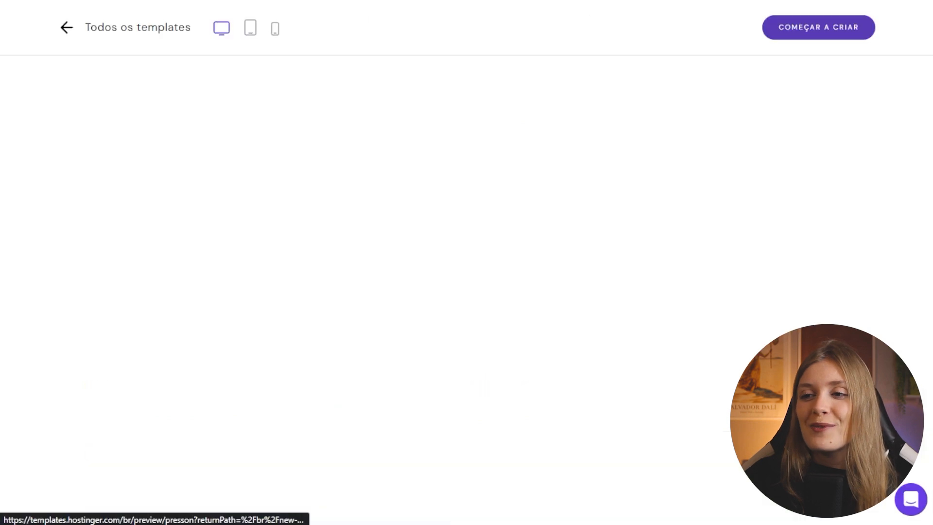
scroll(461, 292, down, 20)
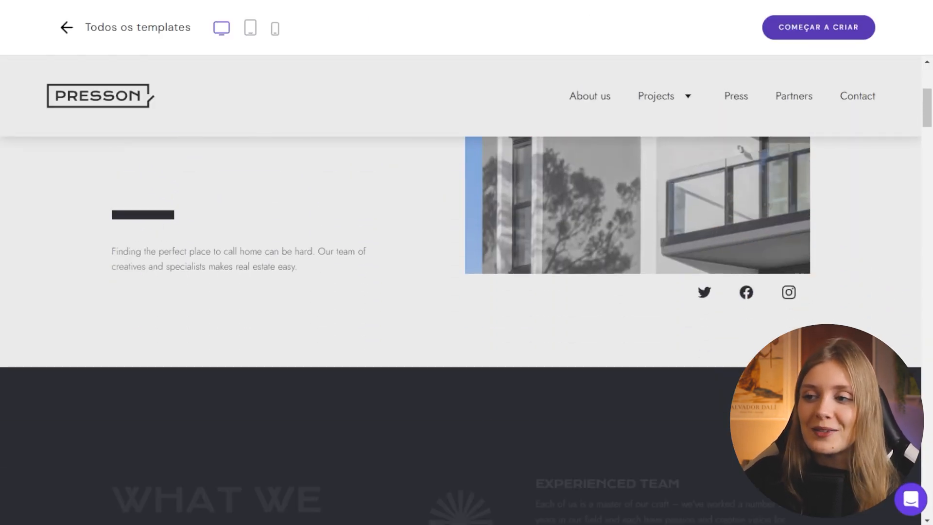
scroll(460, 291, down, 15)
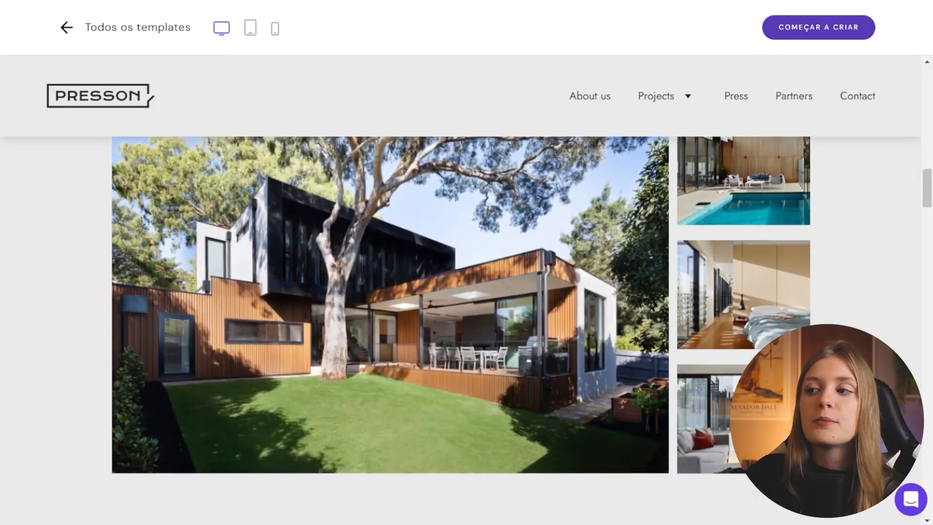
scroll(460, 291, down, 8)
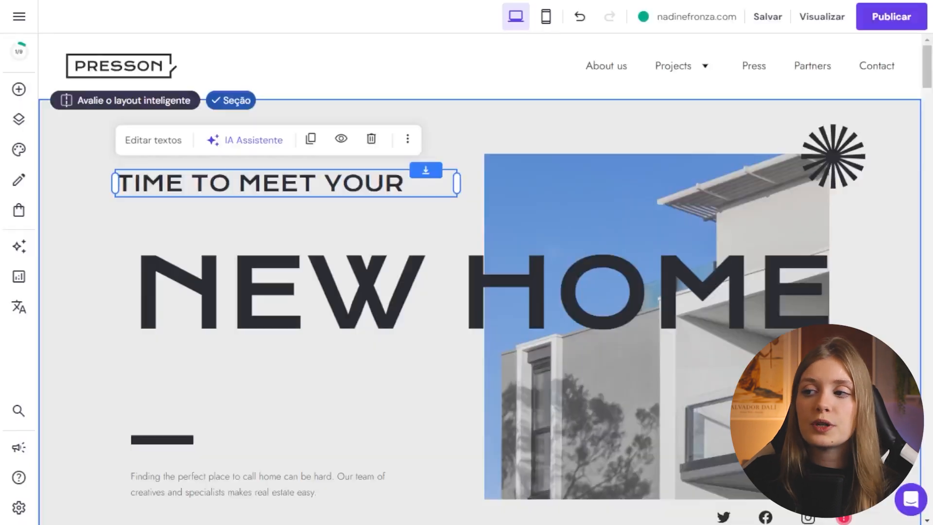
- Reposition the TIME TO MEET YOUR heading and house photo, then open the Projects page settings
drag(286, 183, 310, 212)
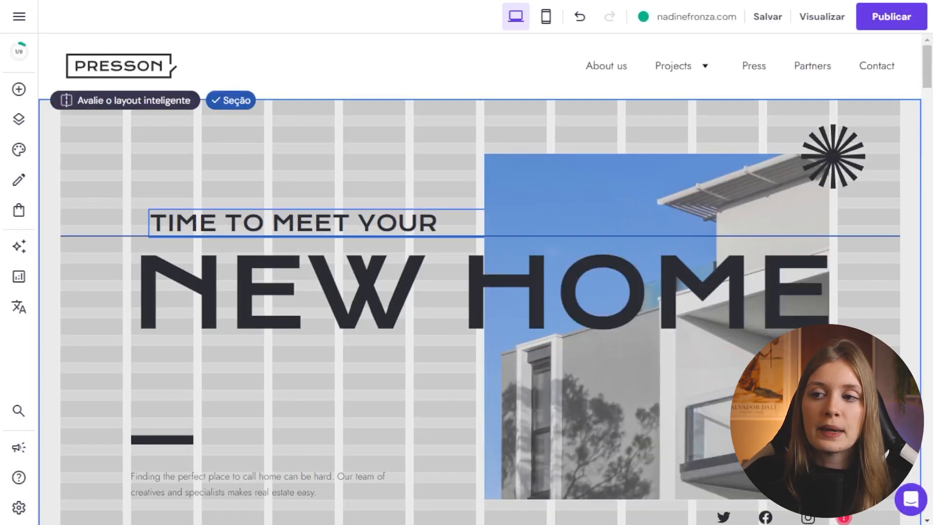
drag(231, 223, 230, 167)
drag(657, 369, 586, 369)
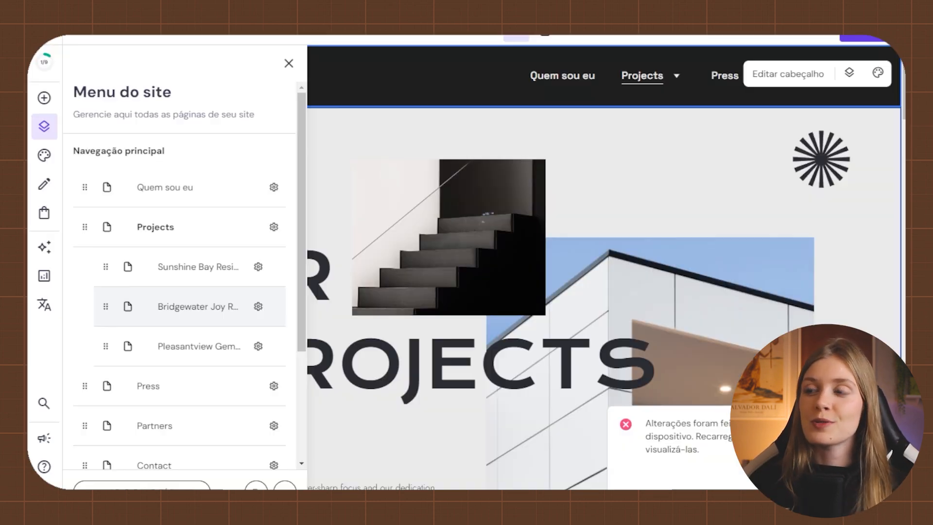
click(274, 161)
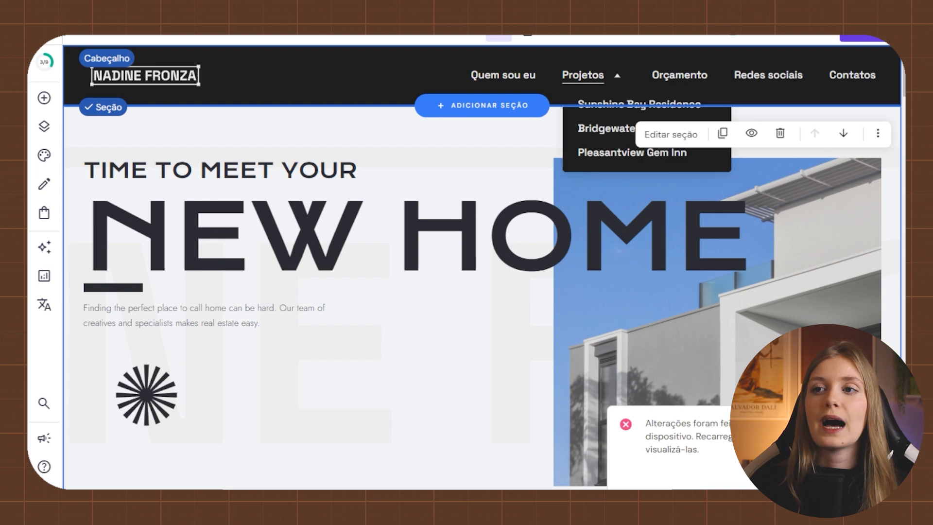
scroll(481, 267, down, 20)
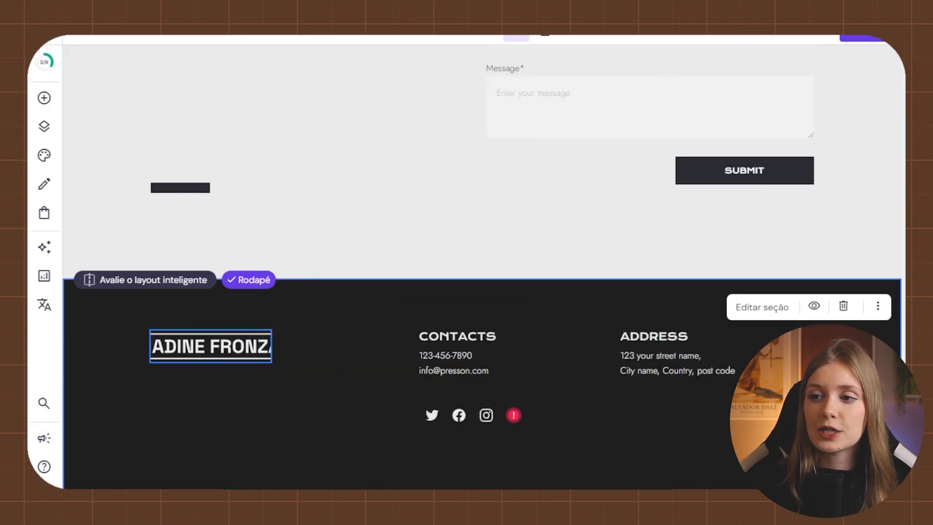
- Replace the footer CONTACTS phone and e-mail lines and rename the first form field to Nome
click(482, 354)
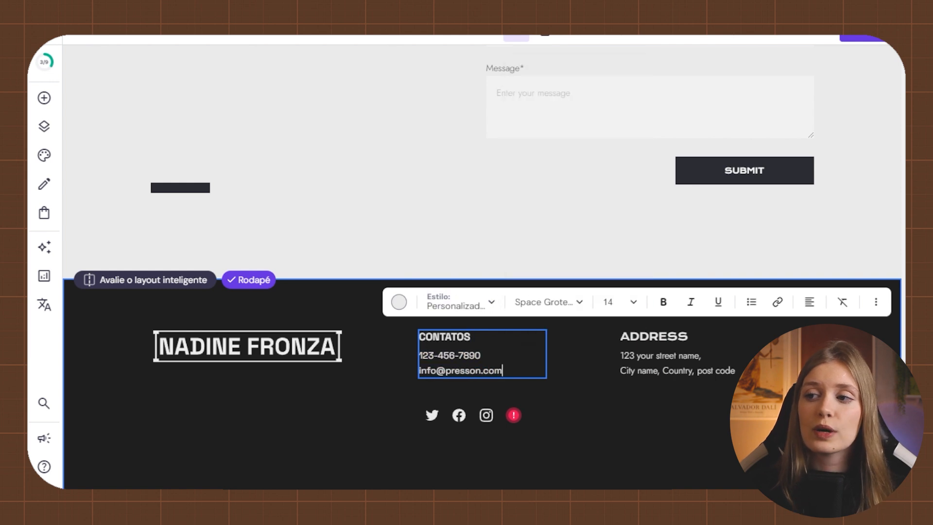
key(shift+Up)
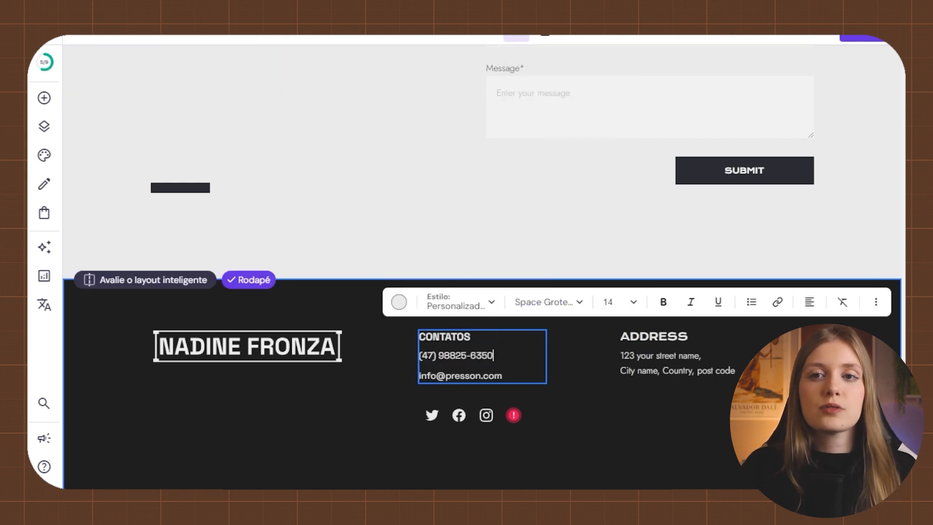
key(Return)
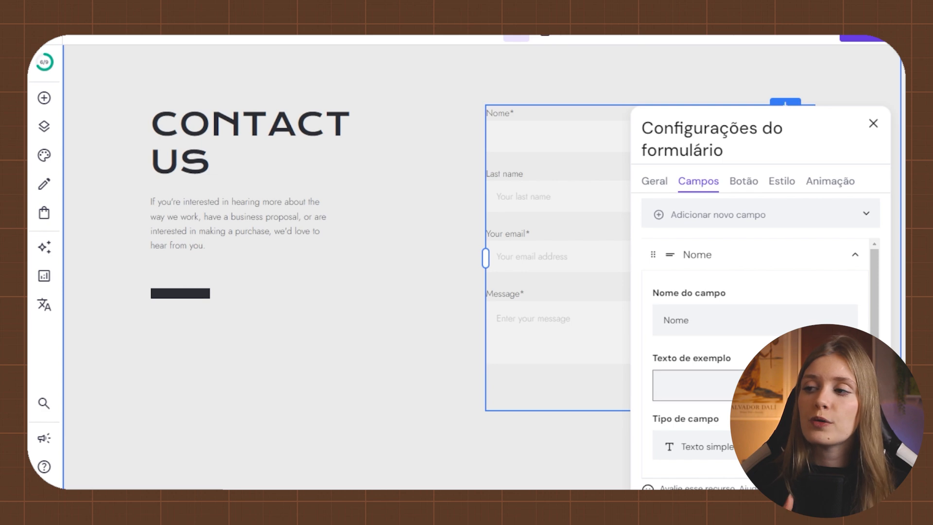
text(Nome)
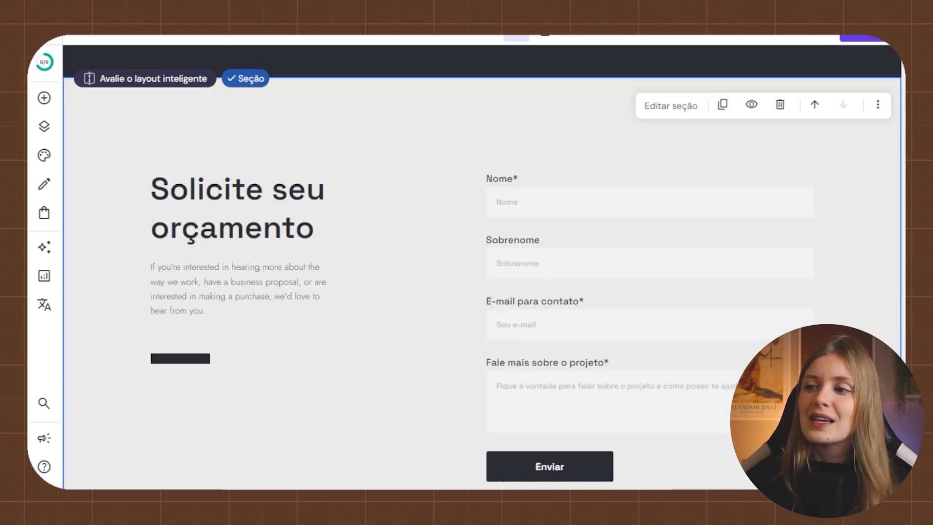
- Rewrite the paragraph under the contact heading to begin 'Entre em contato' and select it
click(238, 289)
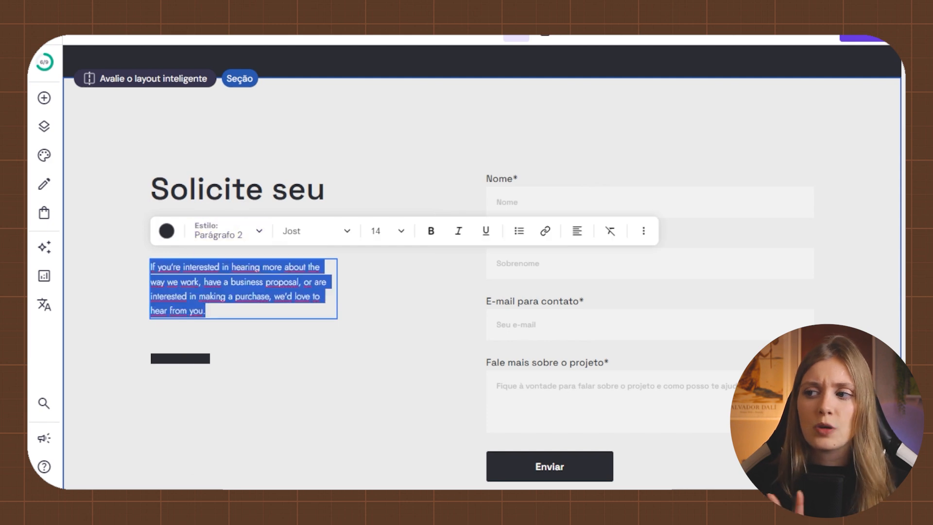
text(Entre em contato)
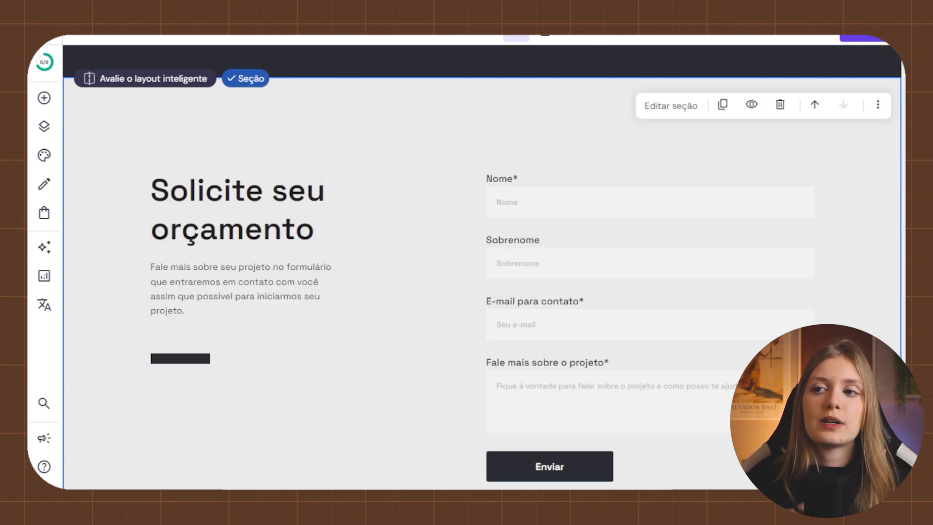
drag(151, 267, 203, 267)
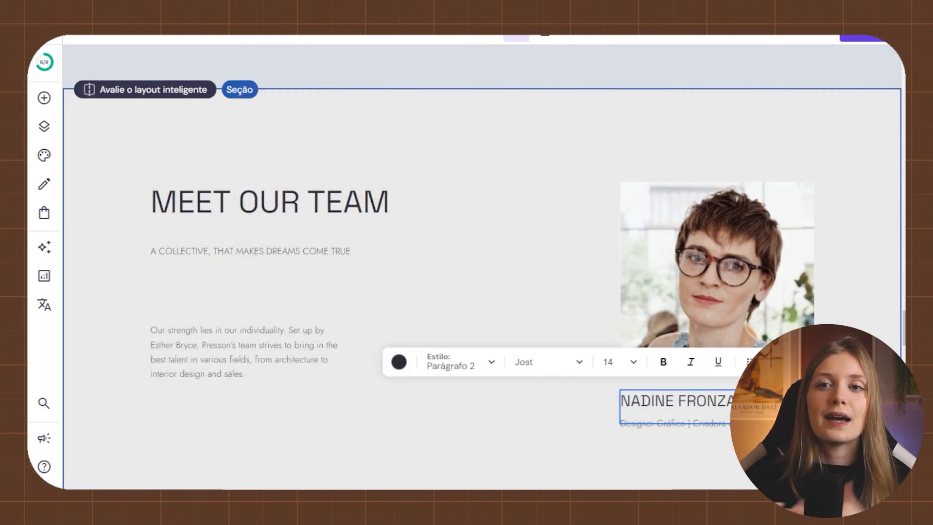
double_click(675, 423)
click(548, 361)
click(675, 401)
drag(738, 401, 680, 401)
click(663, 361)
drag(717, 278, 718, 210)
drag(680, 400, 680, 334)
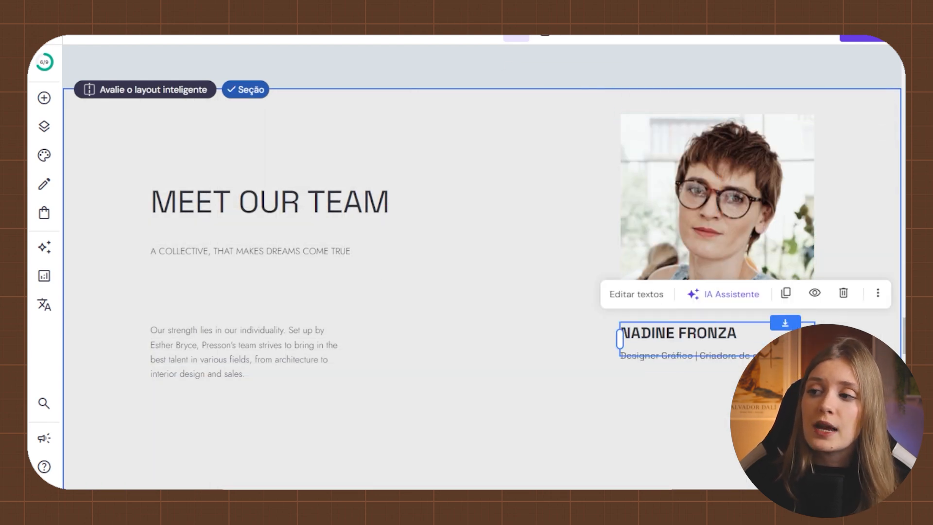
click(486, 311)
scroll(486, 311, down, 4)
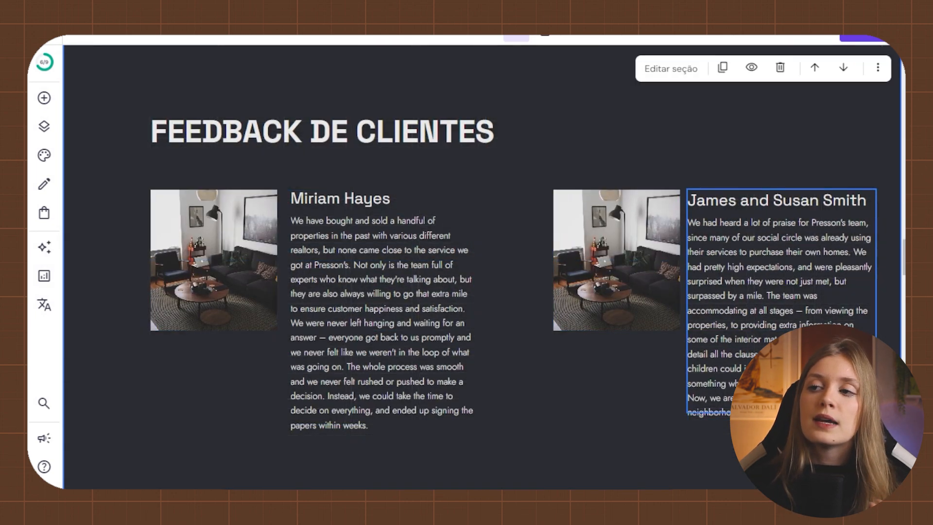
- Select the Feedback de Clientes section and begin editing the Miriam testimonial text
scroll(778, 291, up, 1)
drag(616, 325, 555, 325)
click(323, 197)
click(554, 427)
scroll(553, 427, down, 1)
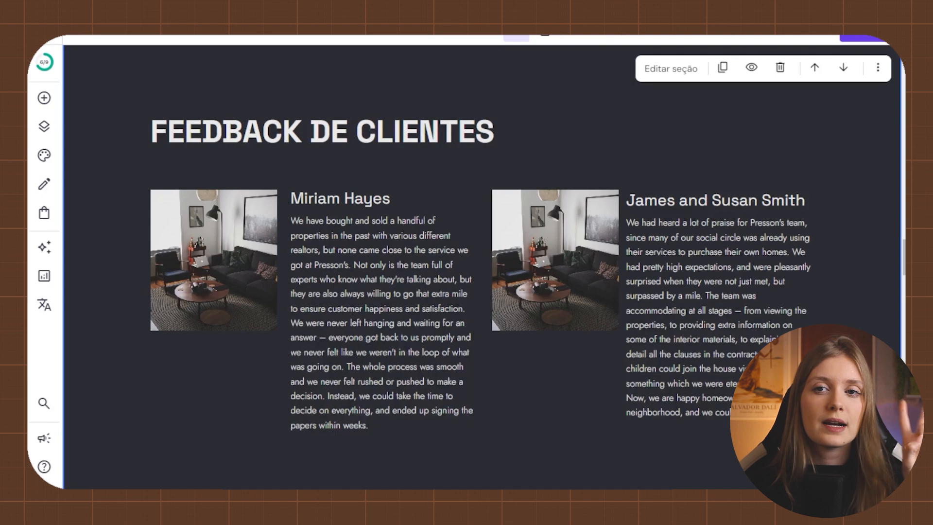
scroll(384, 360, up, 1)
click(383, 359)
drag(384, 360, 384, 361)
click(553, 437)
drag(379, 486, 473, 485)
key(Escape)
- Cut the Miriam testimonial after 'satisfaction.' and delete the ending of the James testimonial
double_click(383, 360)
key(BackSpace)
key(BackSpace)
key(BackSpace)
key(BackSpace)
double_click(699, 390)
drag(626, 434, 744, 485)
key(BackSpace)
- Align the testimonials with their images, widen Miriam's text, and open the hero background colour picker
click(554, 452)
drag(719, 316, 719, 311)
click(384, 331)
drag(384, 331, 378, 327)
click(553, 452)
drag(626, 336, 624, 336)
drag(473, 314, 479, 315)
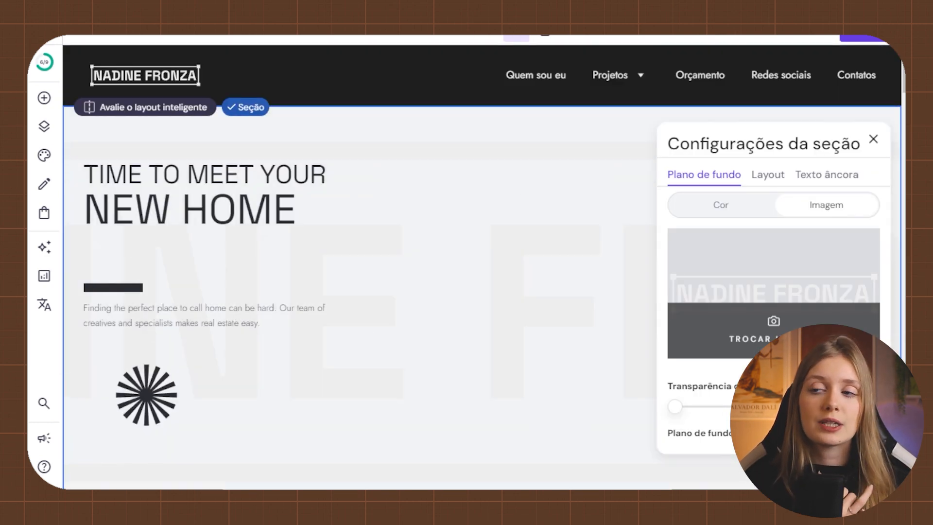
click(721, 205)
click(872, 236)
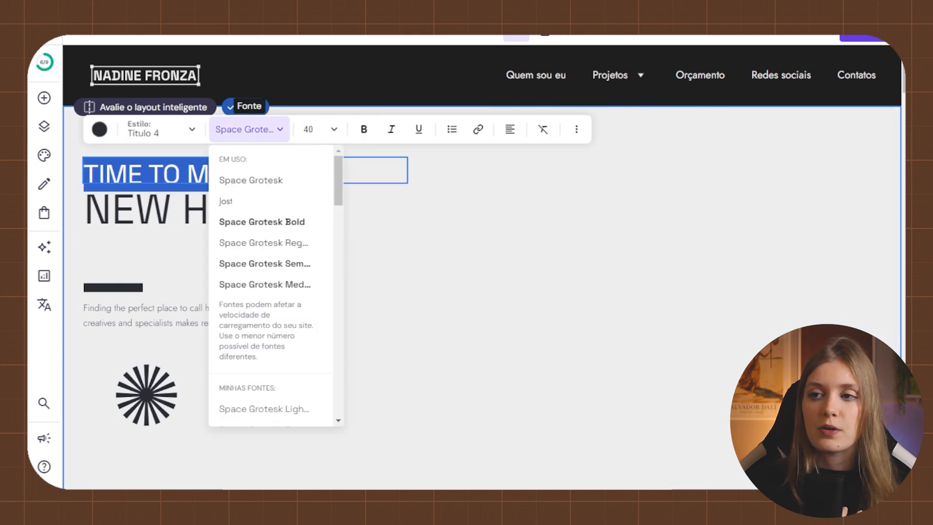
- Retype the hero heading as 'CHEGOU A HORA DE', delete the sunburst, and set size 48
text(CHEGOU A HORA DE)
key(Escape)
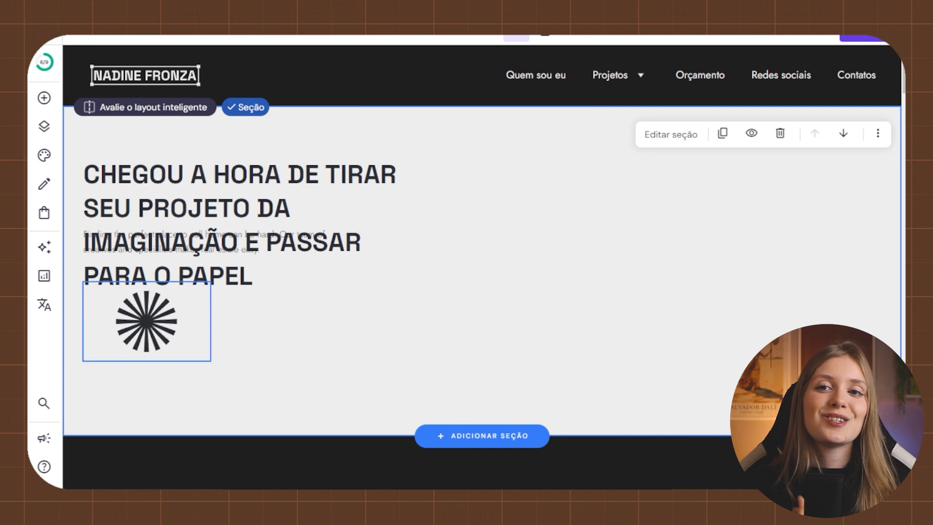
key(Delete)
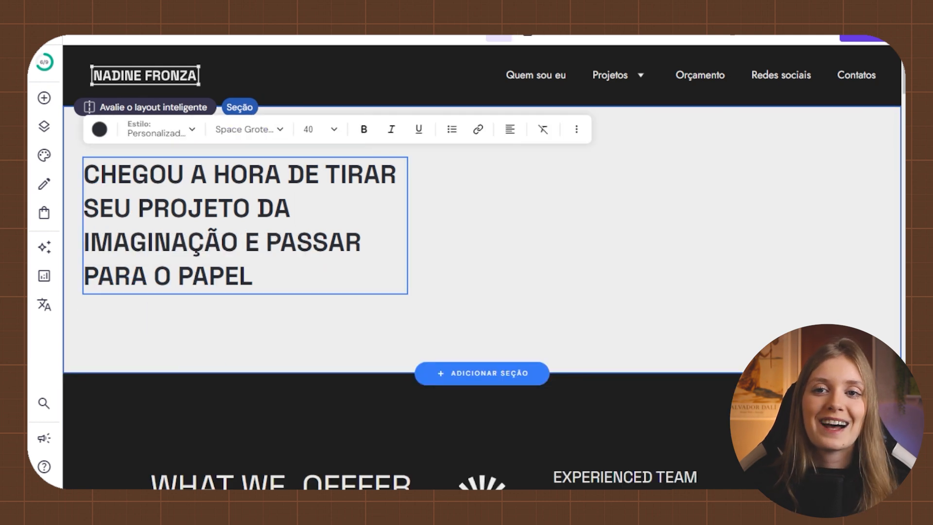
key(ctrl+a)
drag(407, 198, 311, 211)
click(307, 248)
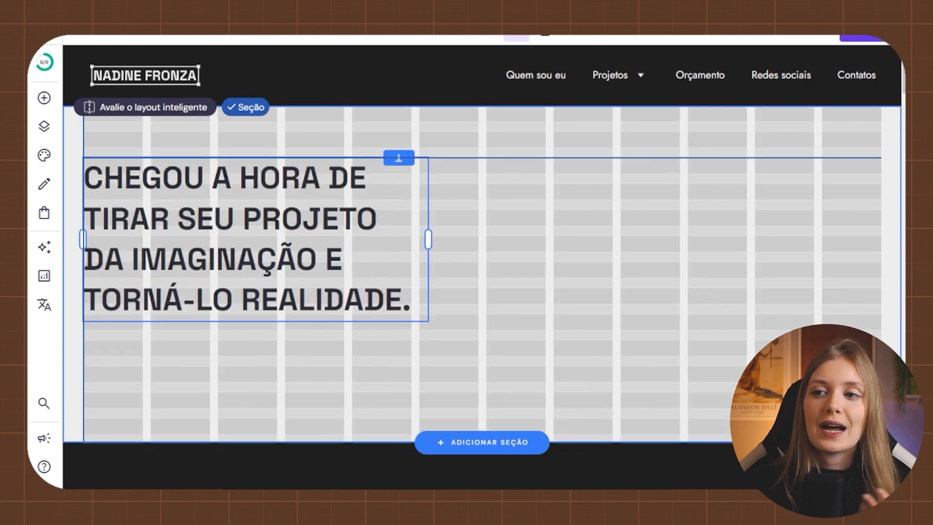
key(Escape)
drag(243, 263, 243, 272)
- Retitle the services heading 'Serviços Criativos Que Nós Oferecemos' in Space Grotesk Bold
scroll(480, 267, down, 5)
click(262, 243)
text(SERVIÇOS CRIA)
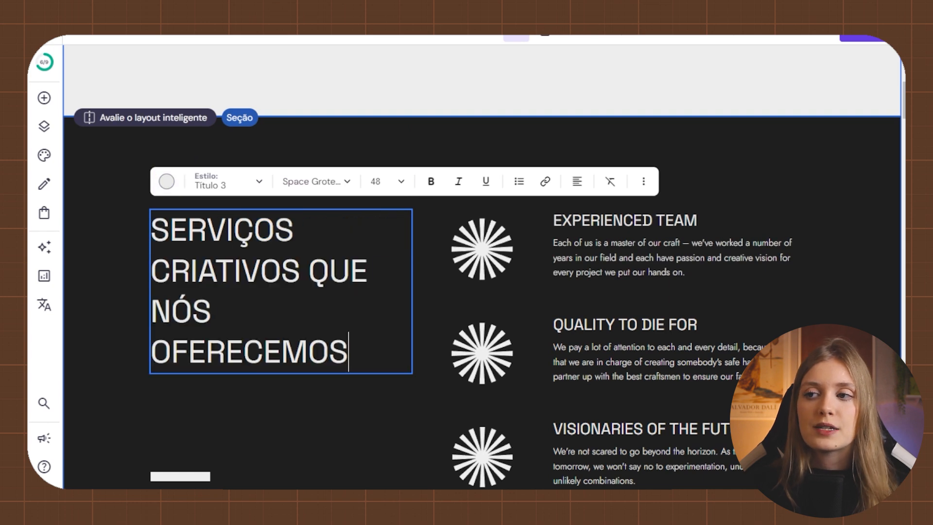
key(ctrl+a)
click(316, 182)
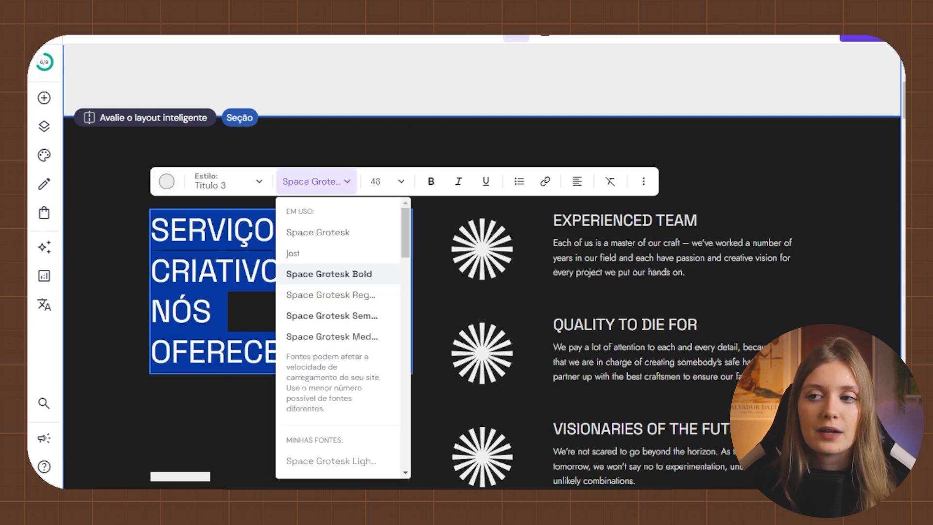
click(335, 273)
click(386, 181)
key(Escape)
key(Escape)
click(253, 267)
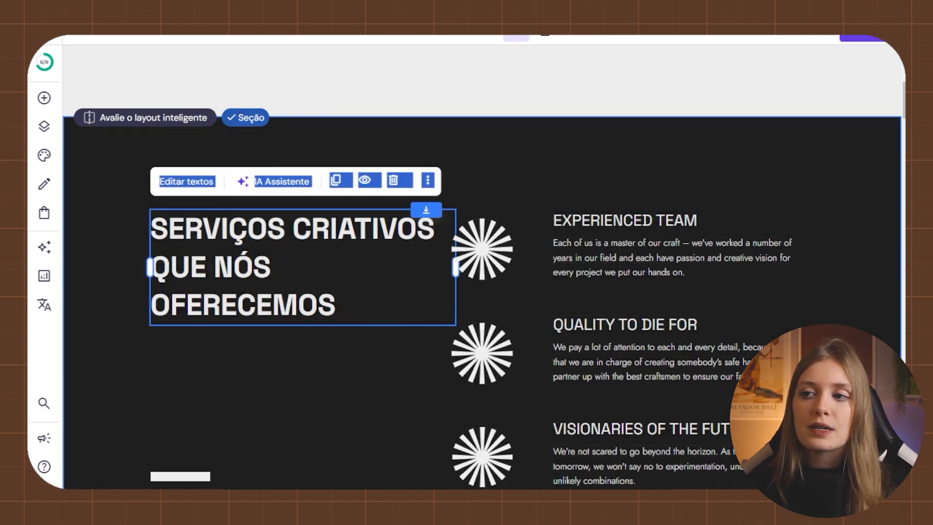
key(ctrl+a)
click(386, 182)
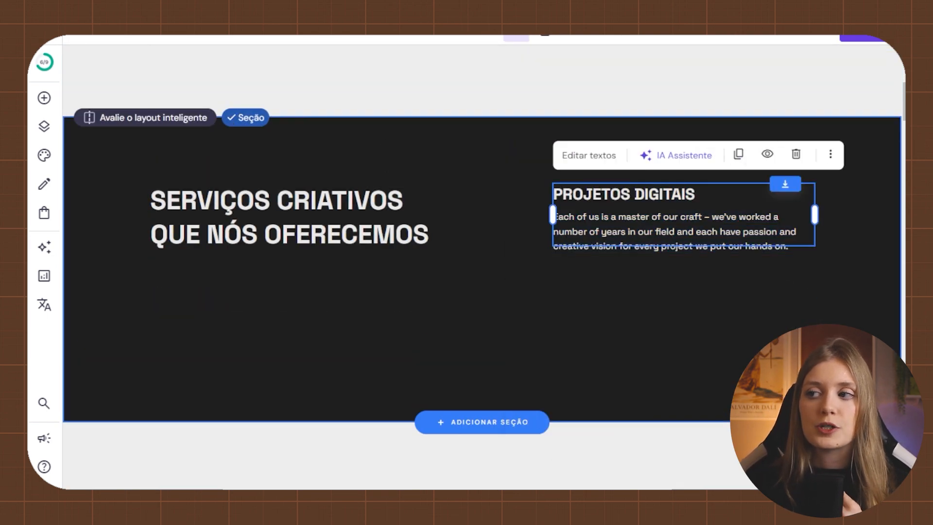
- Duplicate the service block and retitle items IDENTIDADES VISUAIS and DESIGN DE EMBALAGENS
click(736, 233)
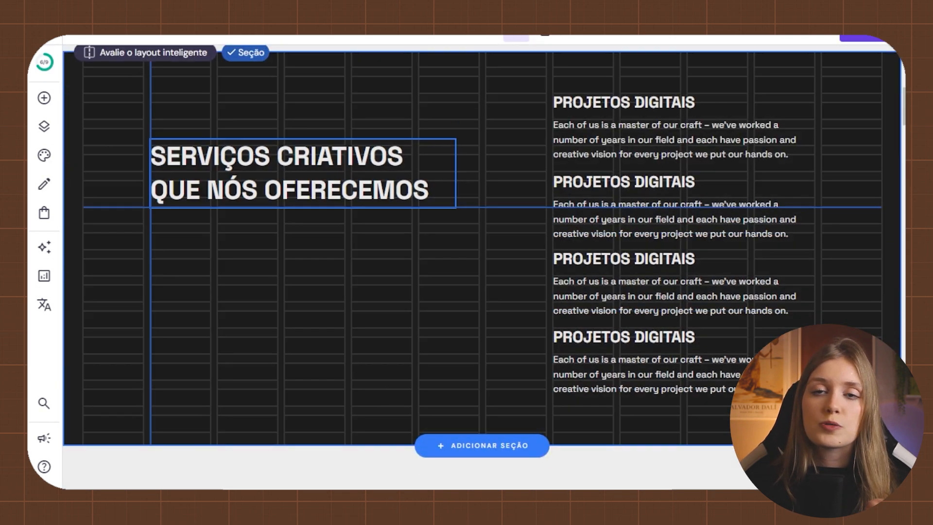
double_click(664, 181)
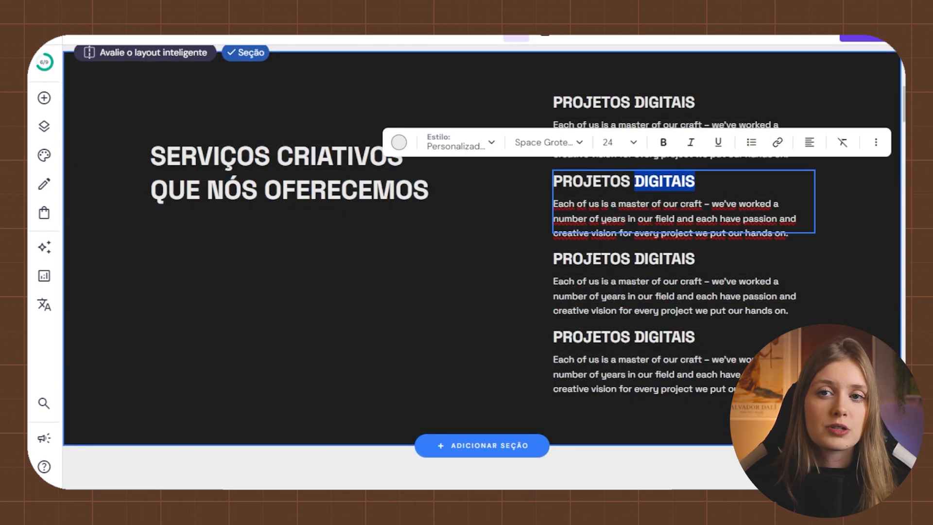
triple_click(623, 259)
text(IDENTIDADES VISUAIS)
triple_click(623, 337)
scroll(680, 291, down, 1)
text(DESIGN DE EMBALAGENS)
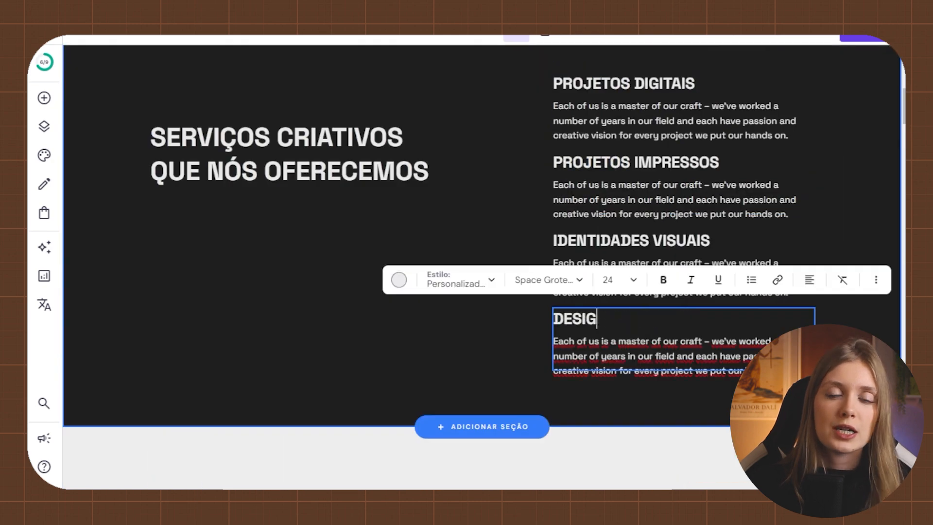
scroll(680, 291, down, 2)
key(Escape)
scroll(481, 291, down, 5)
click(680, 224)
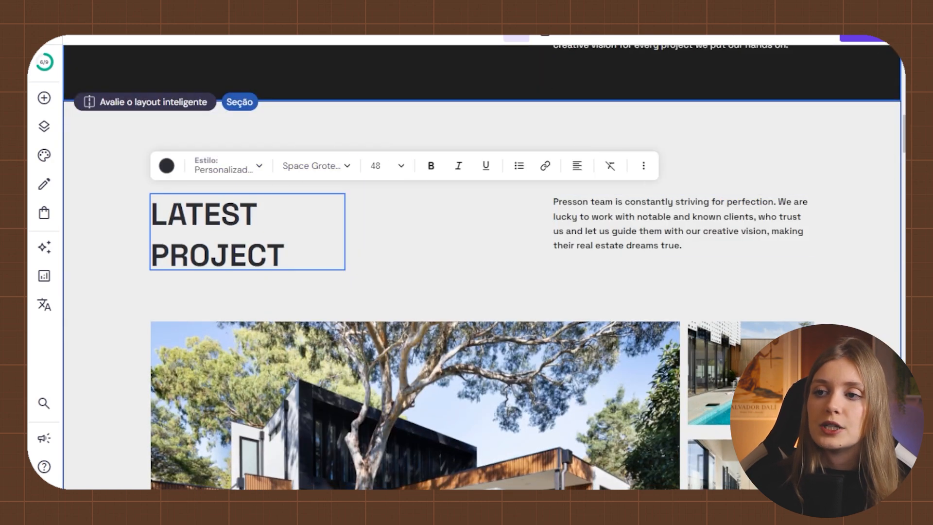
- Retitle the latest project 'IDENTIDADE VISUAL' and the other-projects heading 'CONHEÇA OUTROS PROJETOS'
text(IDENTIDADE VISUAL)
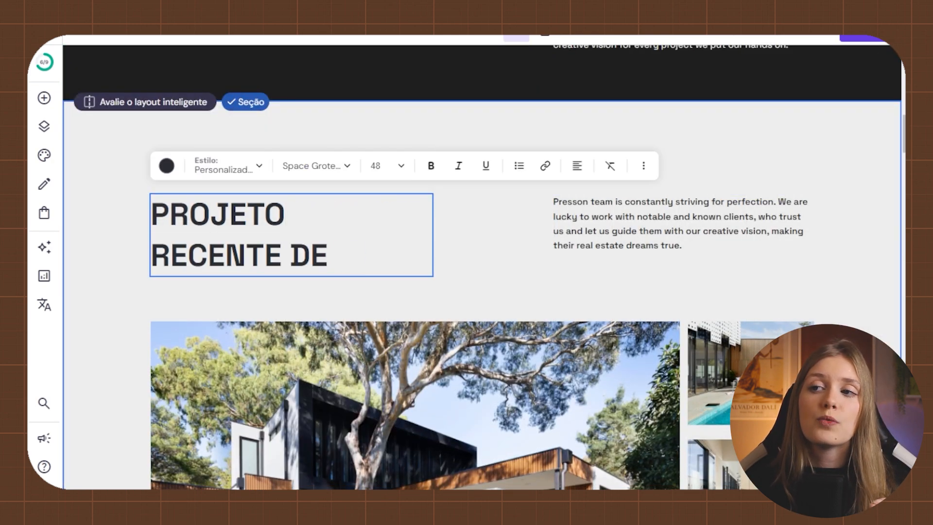
key(Escape)
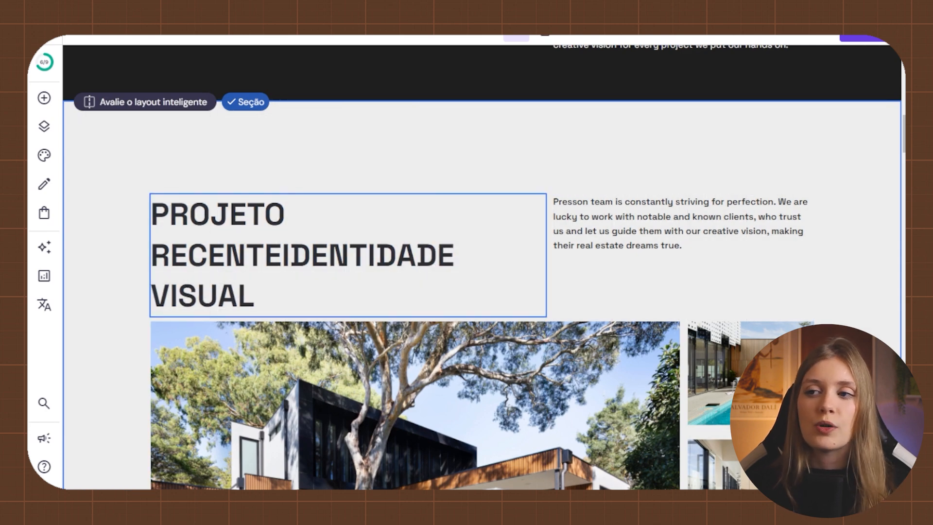
scroll(481, 291, down, 15)
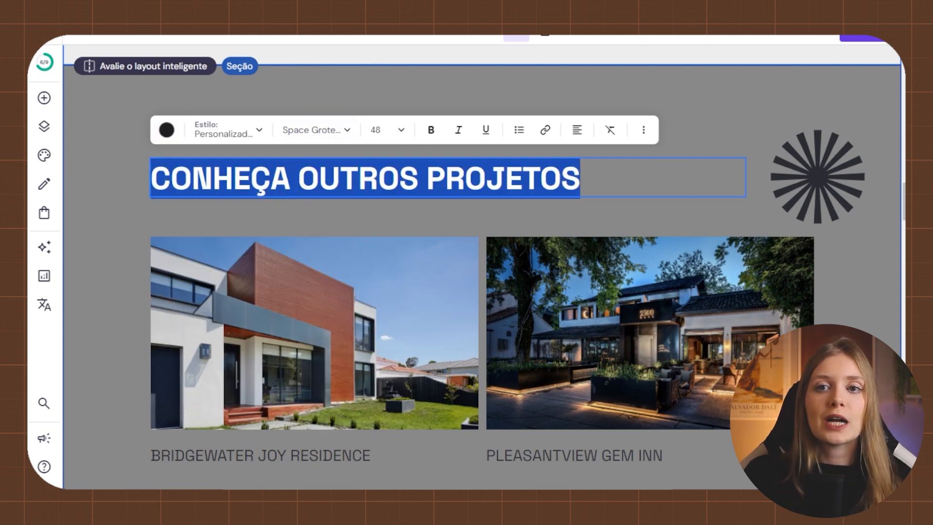
key(Escape)
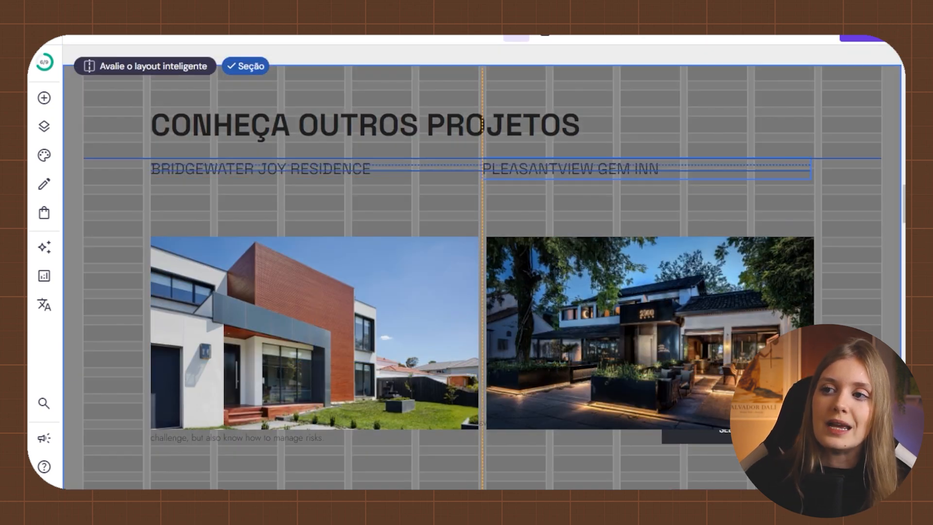
scroll(481, 267, down, 2)
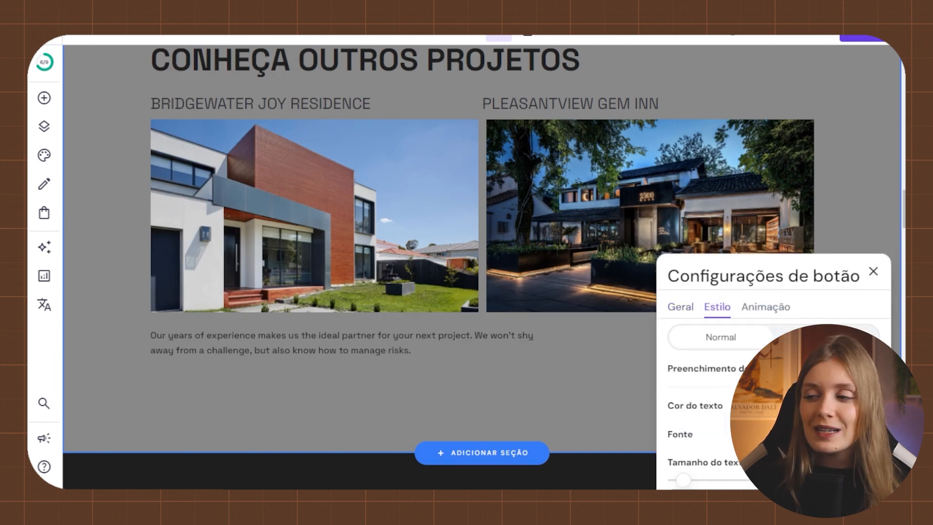
key(Escape)
scroll(481, 267, up, 3)
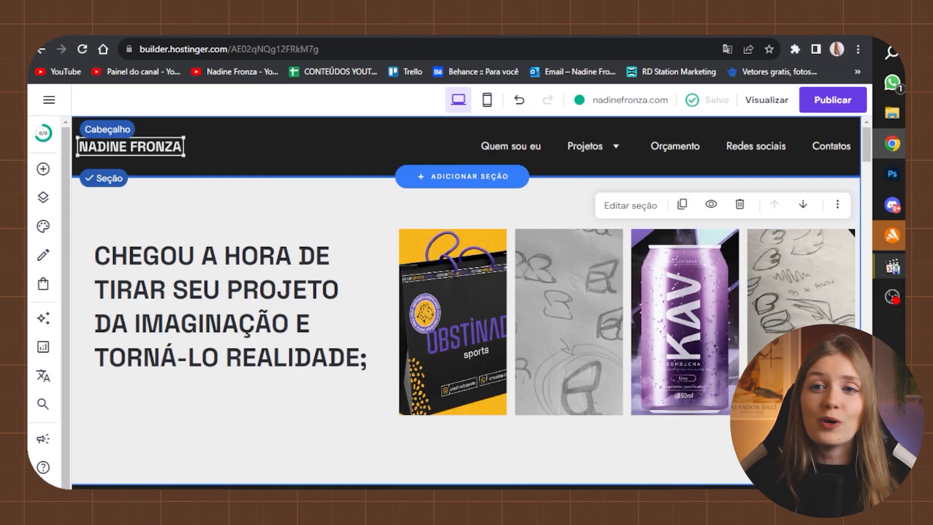
key(F11)
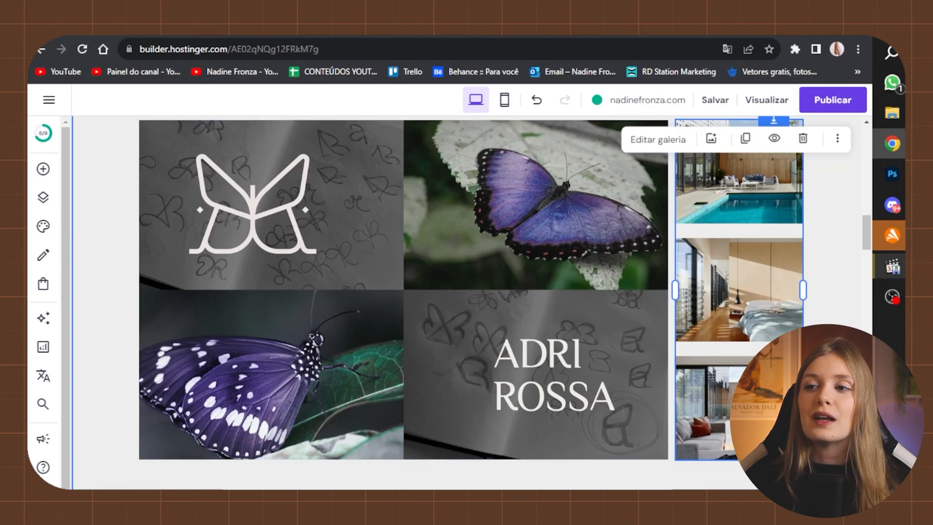
- Swap the gallery images for project photos and select the project description text
click(651, 140)
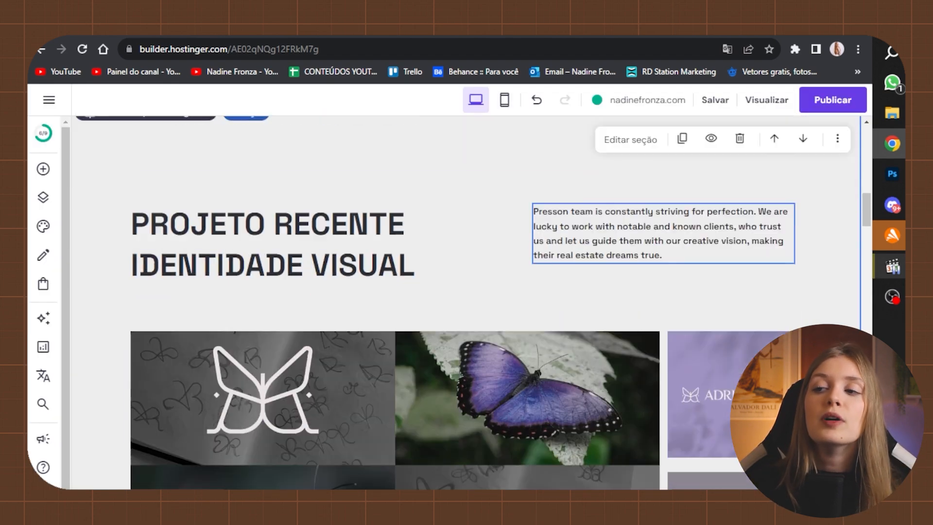
double_click(632, 226)
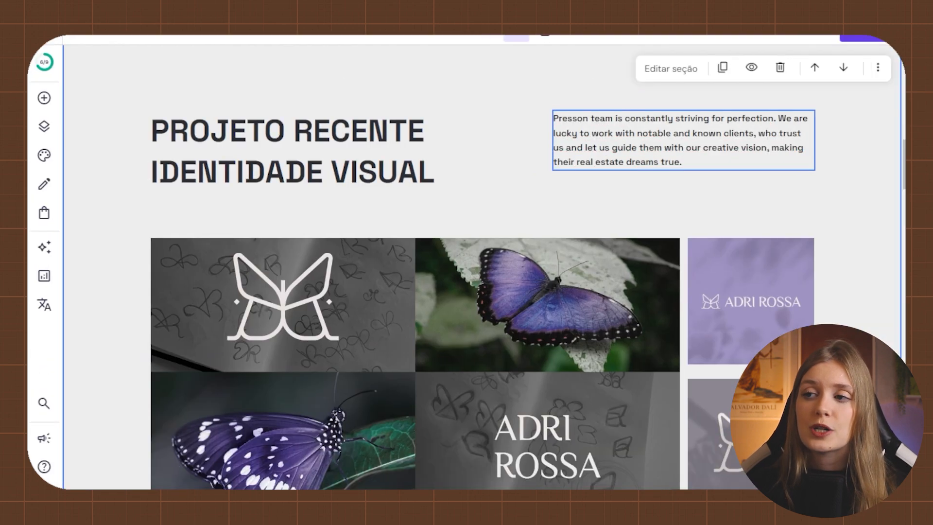
triple_click(683, 140)
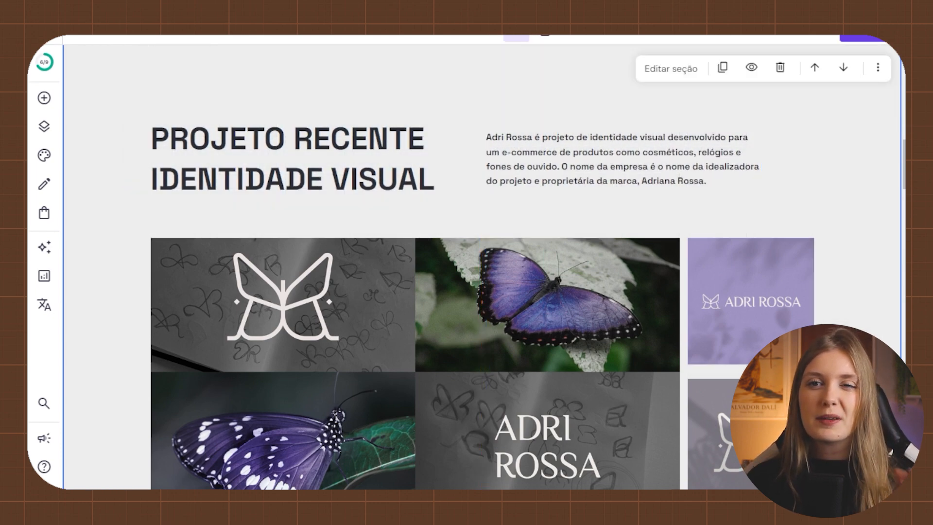
- Remove the Sunshine Bay heading and delete the blank line in the project description
scroll(279, 383, down, 5)
click(279, 369)
click(393, 323)
scroll(393, 323, up, 1)
click(558, 437)
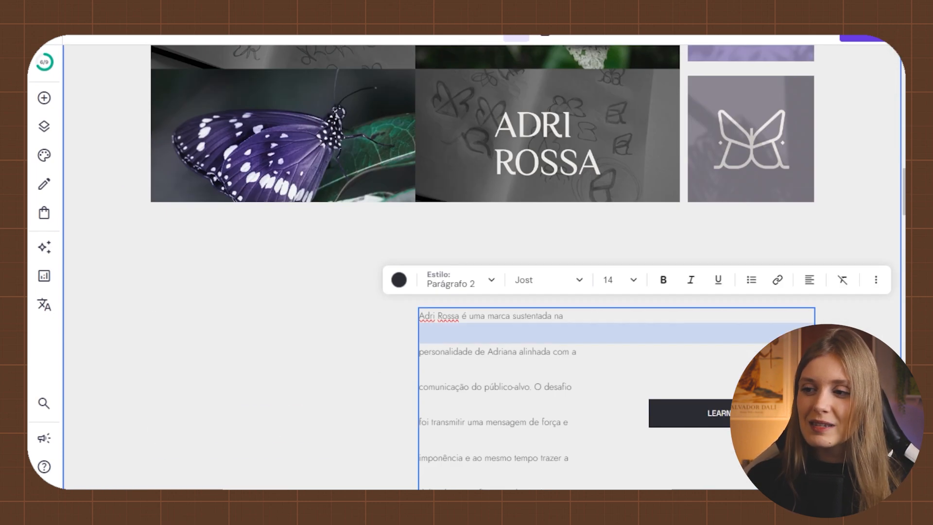
key(BackSpace)
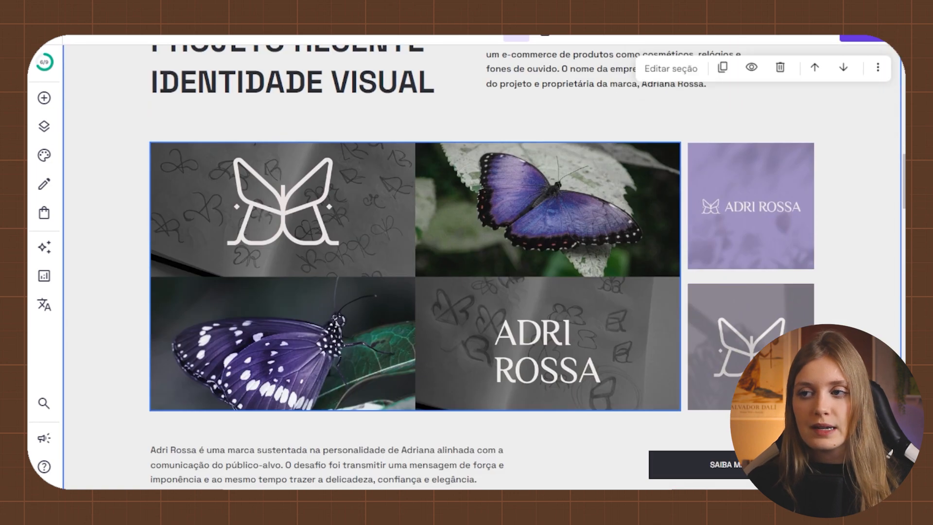
- Apply the near-black hex colour to the Conheça outros projetos card text and begin editing the description paragraph
scroll(481, 267, down, 3)
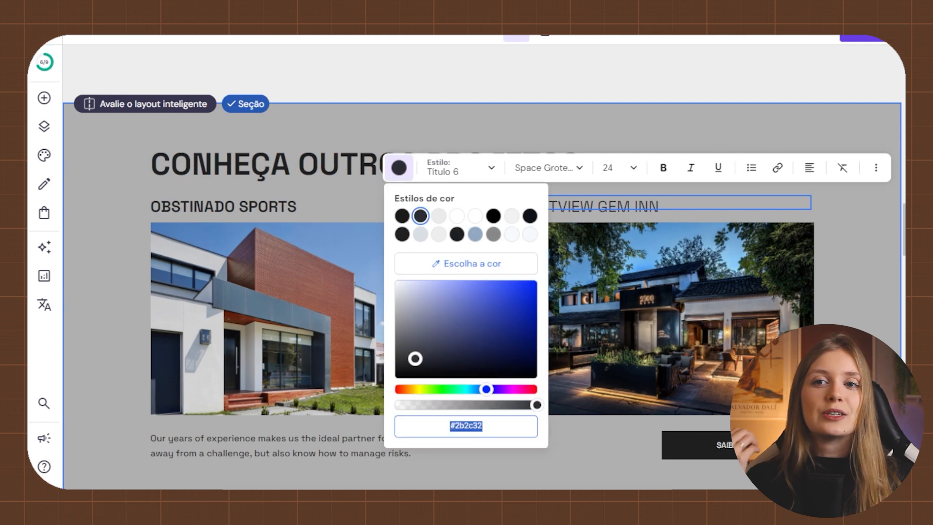
key(ctrl+v)
key(Return)
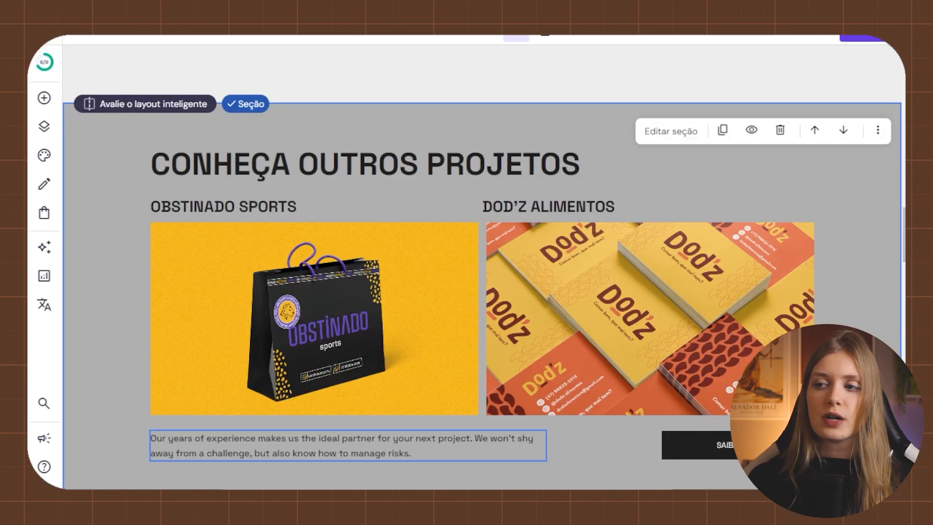
double_click(342, 446)
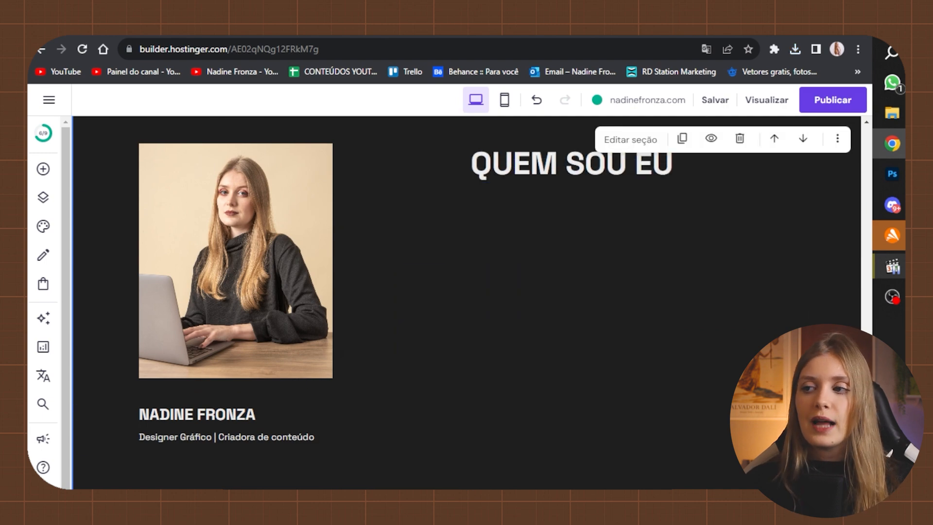
- Finish the QUEM SOU EU heading and select the next service description's placeholder text for rewriting
key(F11)
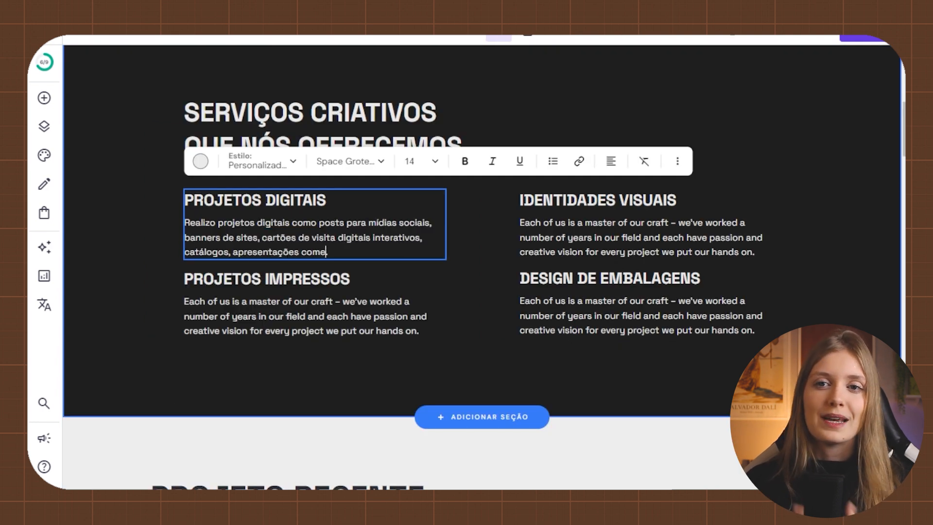
double_click(302, 316)
drag(184, 300, 416, 316)
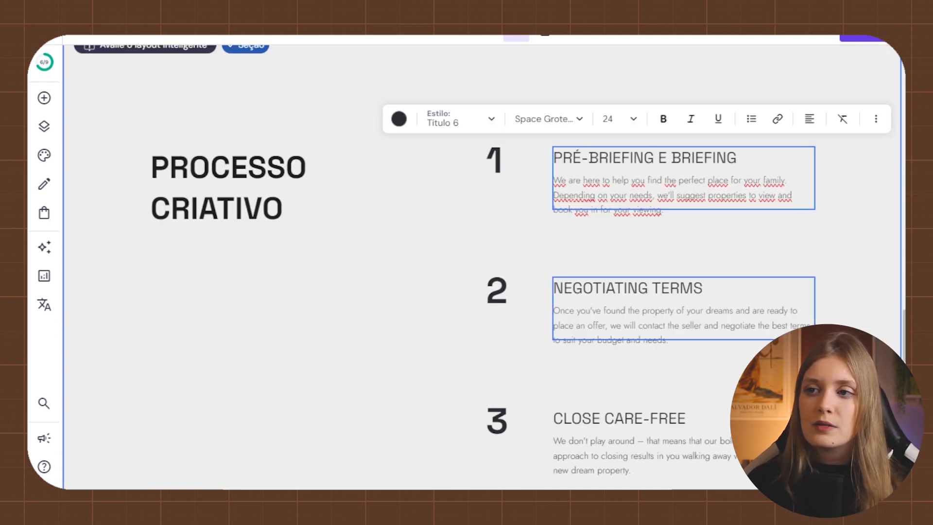
- Rename the process steps to DESENVOLVIMENTO DO PROJETO and ENTREGA DO PROJETO, and change a step paragraph's font
triple_click(627, 288)
text(DESENVOLVIMENTO DO PROJETO)
triple_click(618, 418)
text(ENTREGA DO PROJETO)
click(639, 455)
click(548, 379)
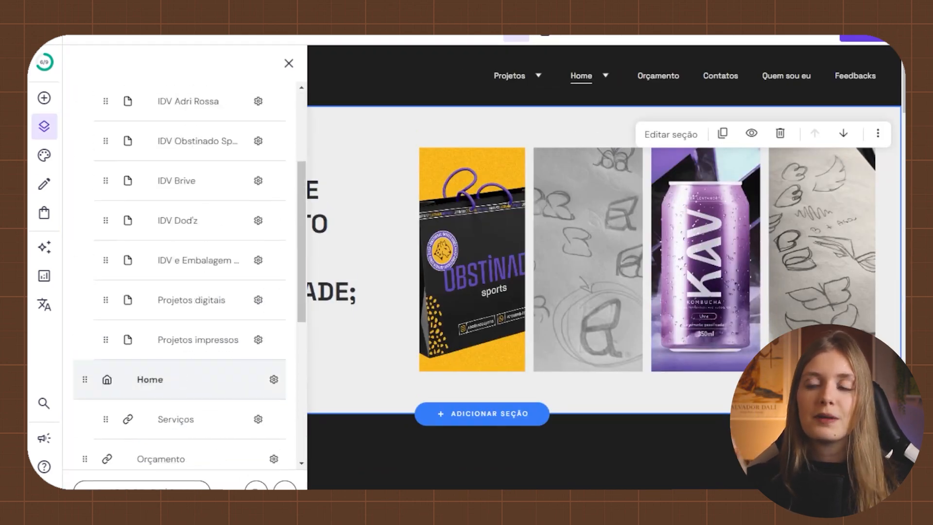
scroll(179, 275, up, 1)
- Move Home above Projetos in the pages list and slightly widen the Símbolo text box beside the leopard image
scroll(175, 223, up, 5)
drag(85, 444, 85, 178)
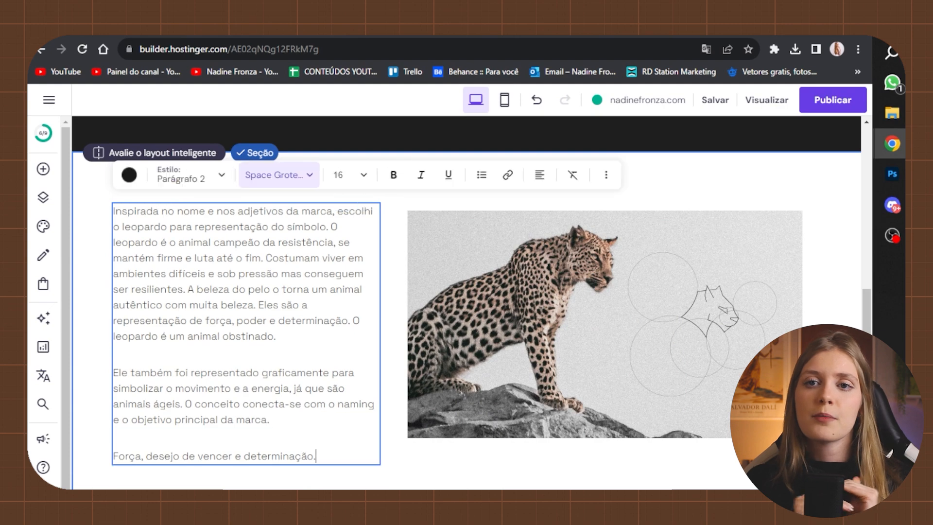
drag(380, 334, 387, 334)
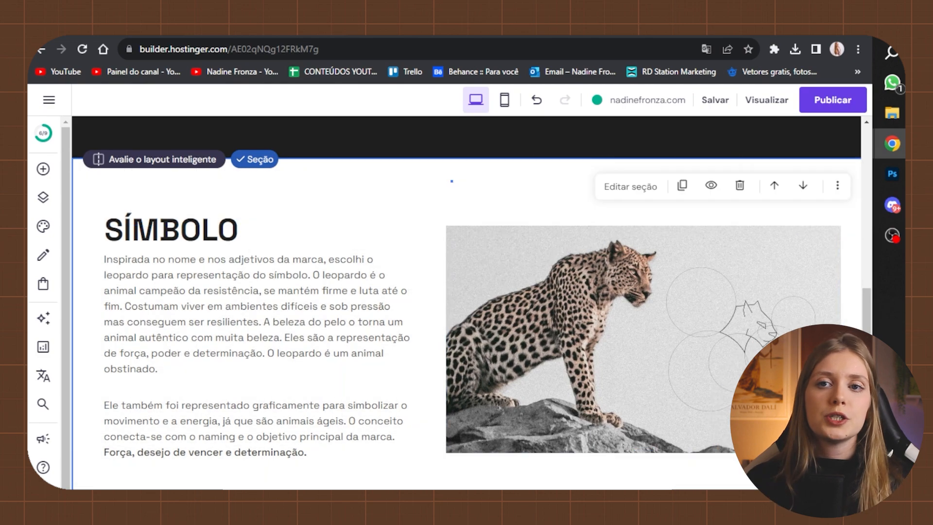
scroll(467, 301, up, 5)
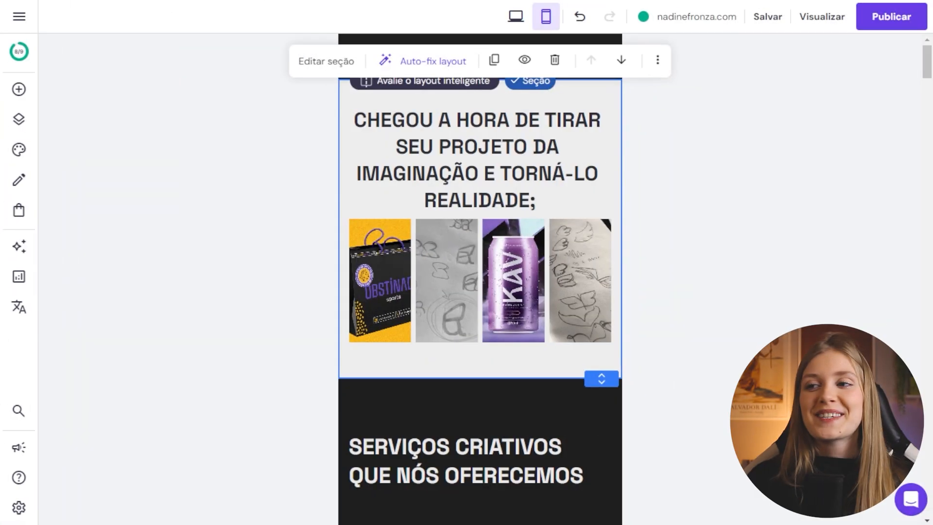
- In the mobile layout, reposition the services heading and the first service blocks
scroll(480, 292, down, 5)
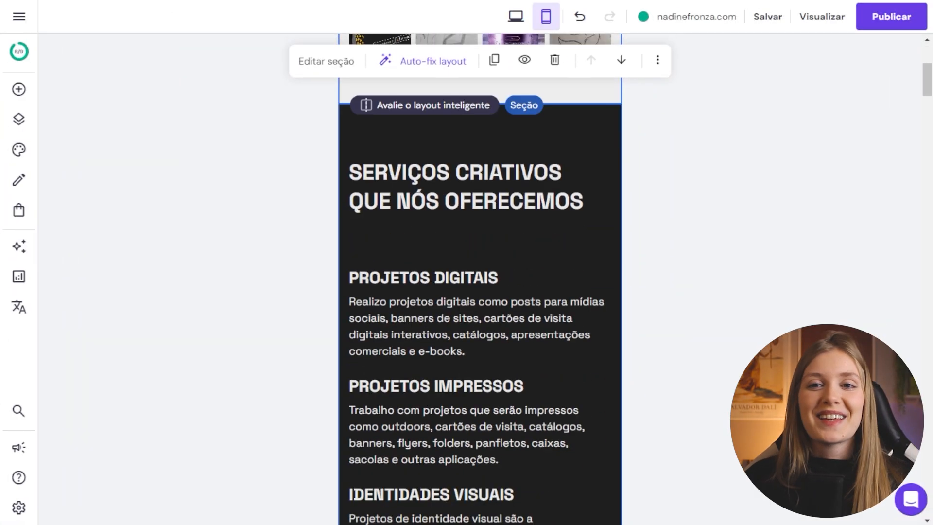
click(480, 159)
scroll(480, 194, up, 1)
drag(479, 370, 480, 345)
scroll(479, 346, down, 1)
drag(480, 430, 479, 372)
scroll(480, 367, down, 2)
scroll(479, 369, down, 1)
scroll(479, 372, down, 1)
scroll(479, 340, down, 2)
- Stack the remaining service and recent-project blocks into a single mobile column
drag(480, 314, 480, 299)
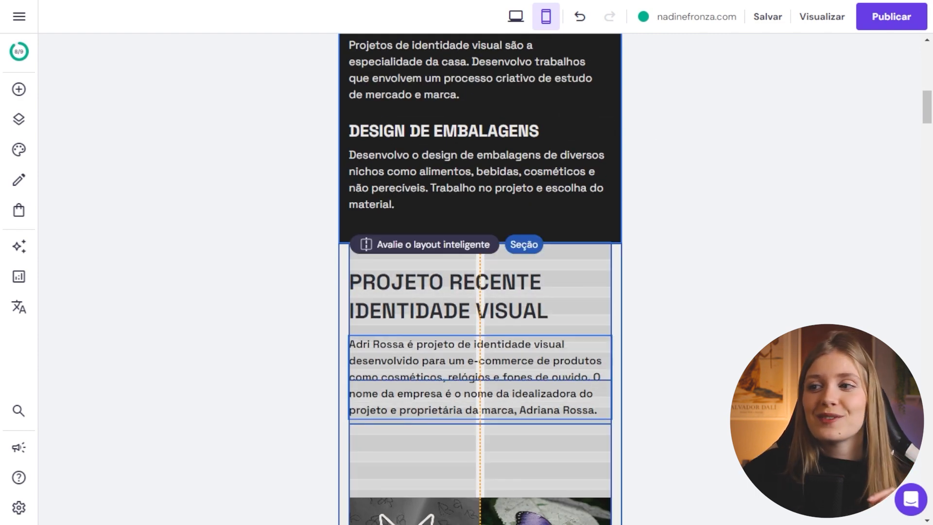
scroll(480, 374, down, 3)
drag(480, 374, 479, 311)
scroll(480, 310, down, 3)
drag(480, 354, 480, 239)
scroll(480, 311, down, 3)
drag(480, 389, 480, 208)
scroll(480, 208, down, 2)
drag(611, 223, 476, 223)
scroll(466, 224, up, 3)
drag(413, 242, 442, 232)
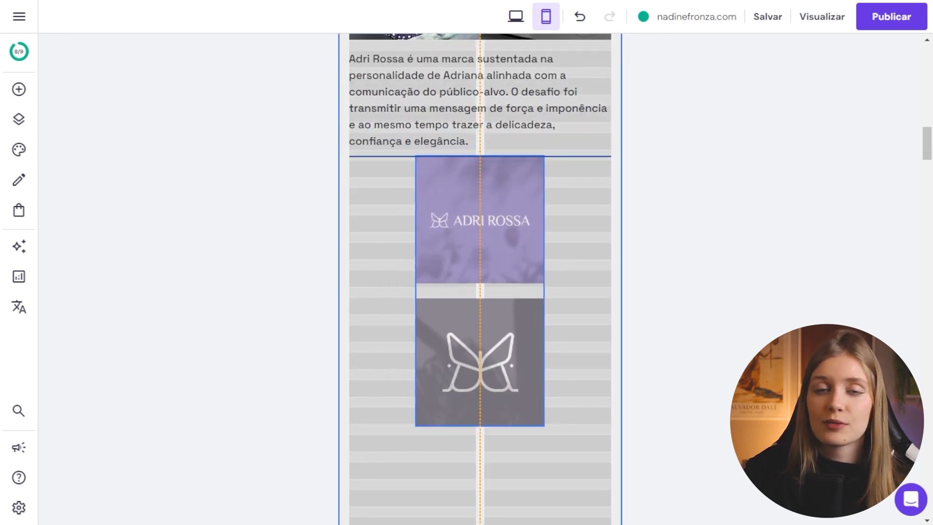
drag(548, 185, 547, 185)
scroll(547, 185, up, 1)
click(412, 170)
drag(612, 170, 481, 170)
scroll(479, 262, down, 7)
scroll(480, 262, down, 5)
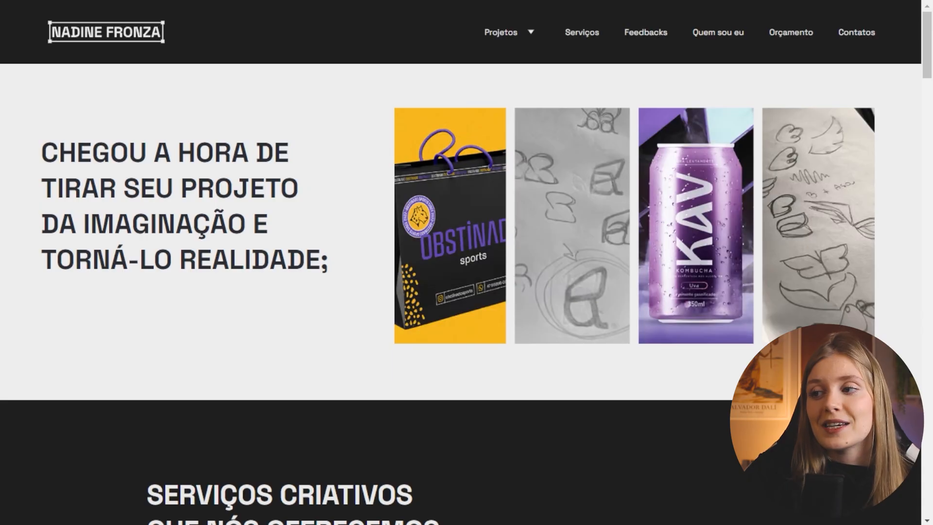
scroll(459, 292, down, 5)
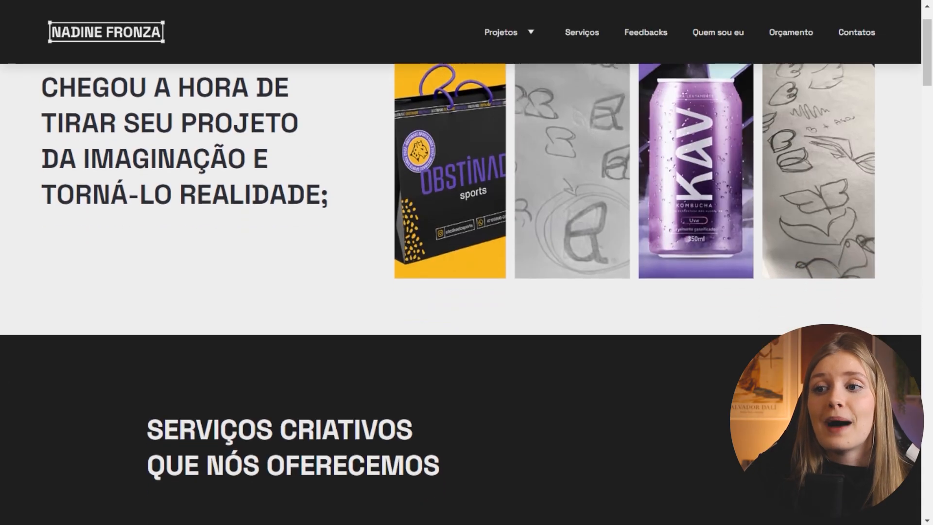
scroll(460, 291, down, 10)
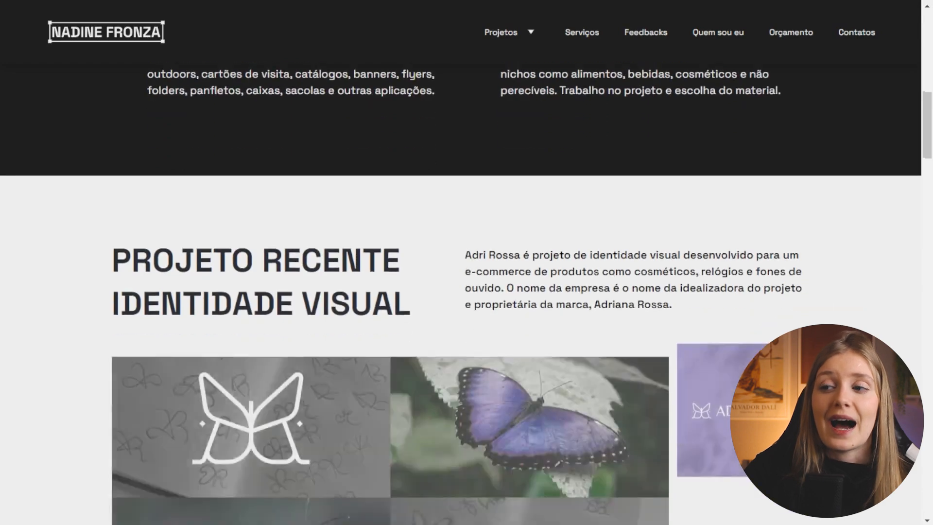
scroll(460, 291, down, 12)
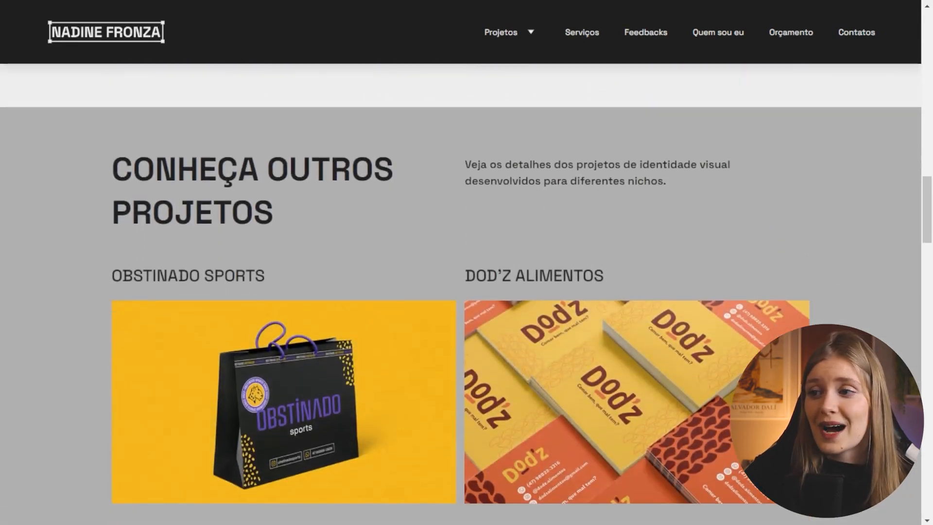
scroll(461, 291, down, 12)
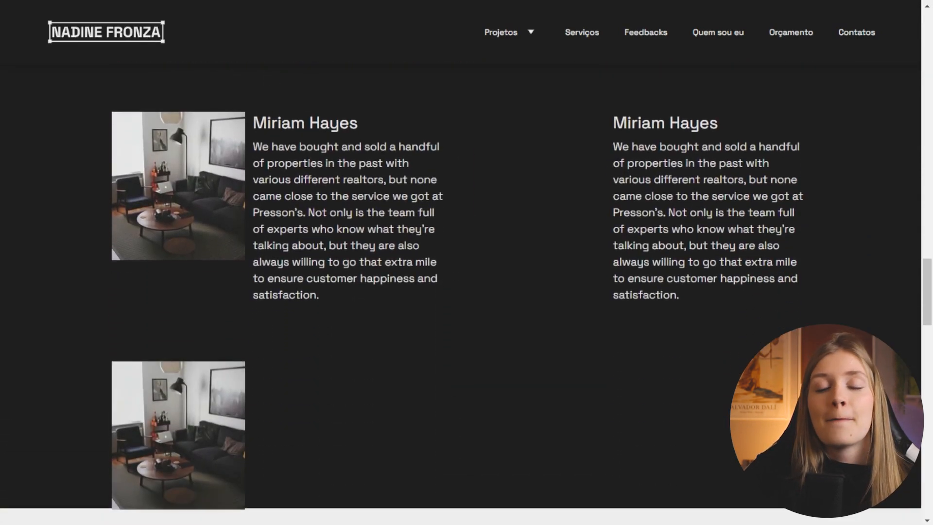
scroll(460, 292, down, 12)
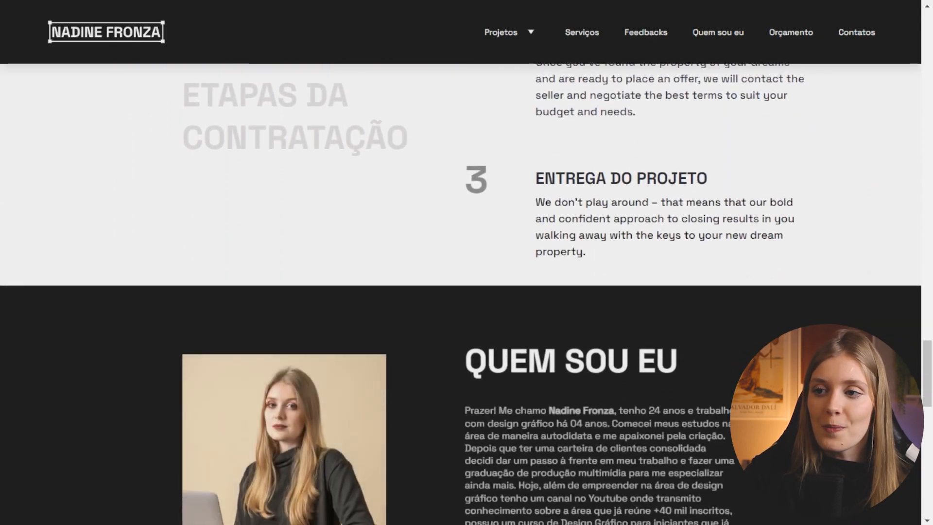
scroll(460, 292, down, 9)
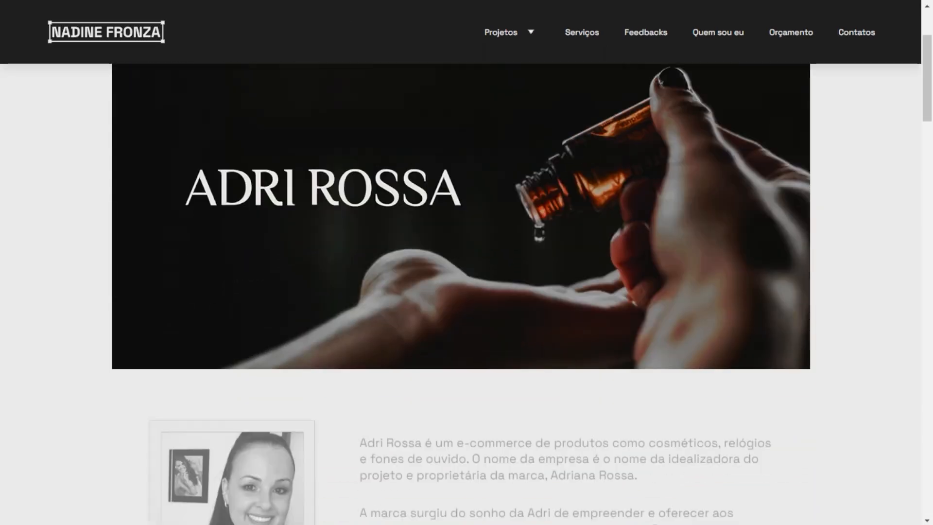
scroll(461, 291, down, 15)
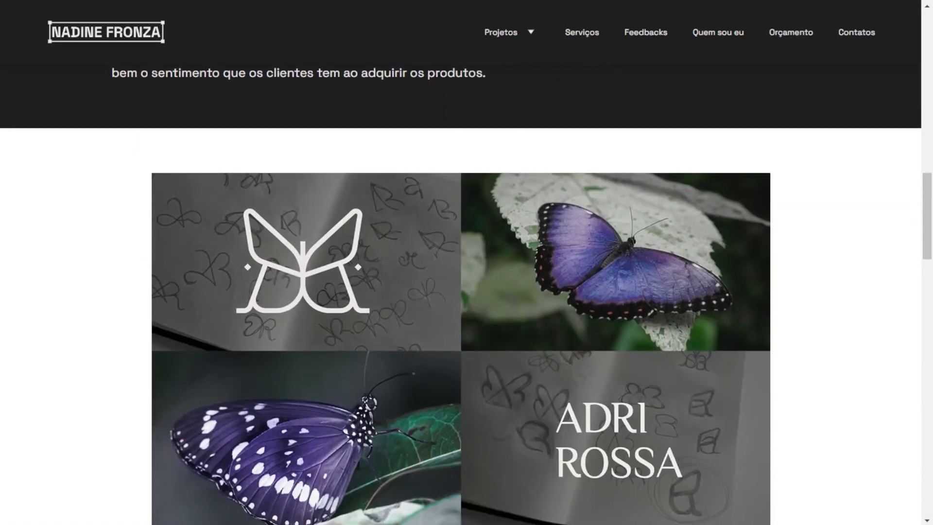
scroll(460, 291, down, 3)
scroll(460, 291, down, 17)
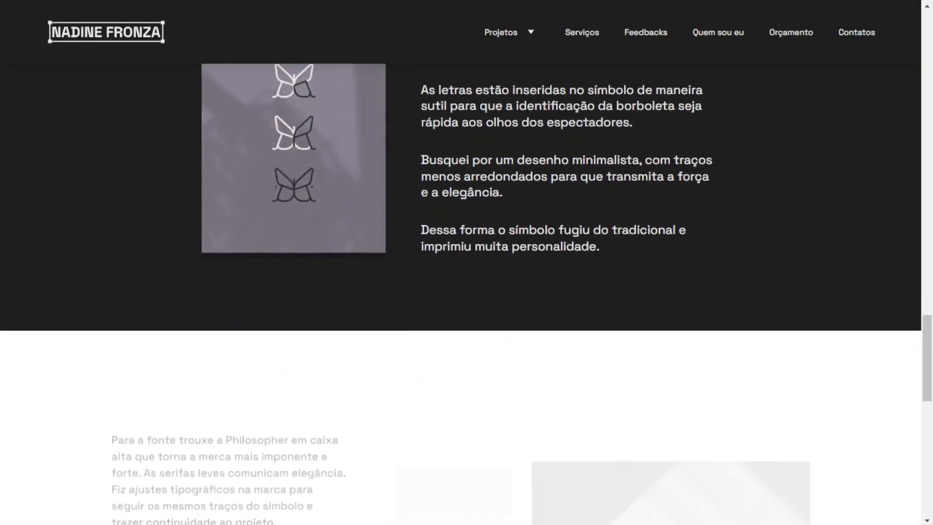
scroll(461, 291, down, 6)
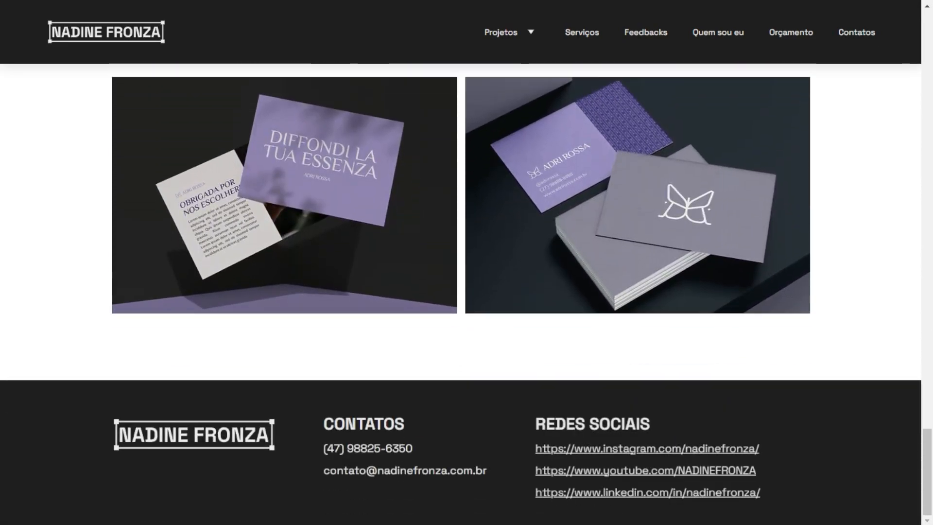